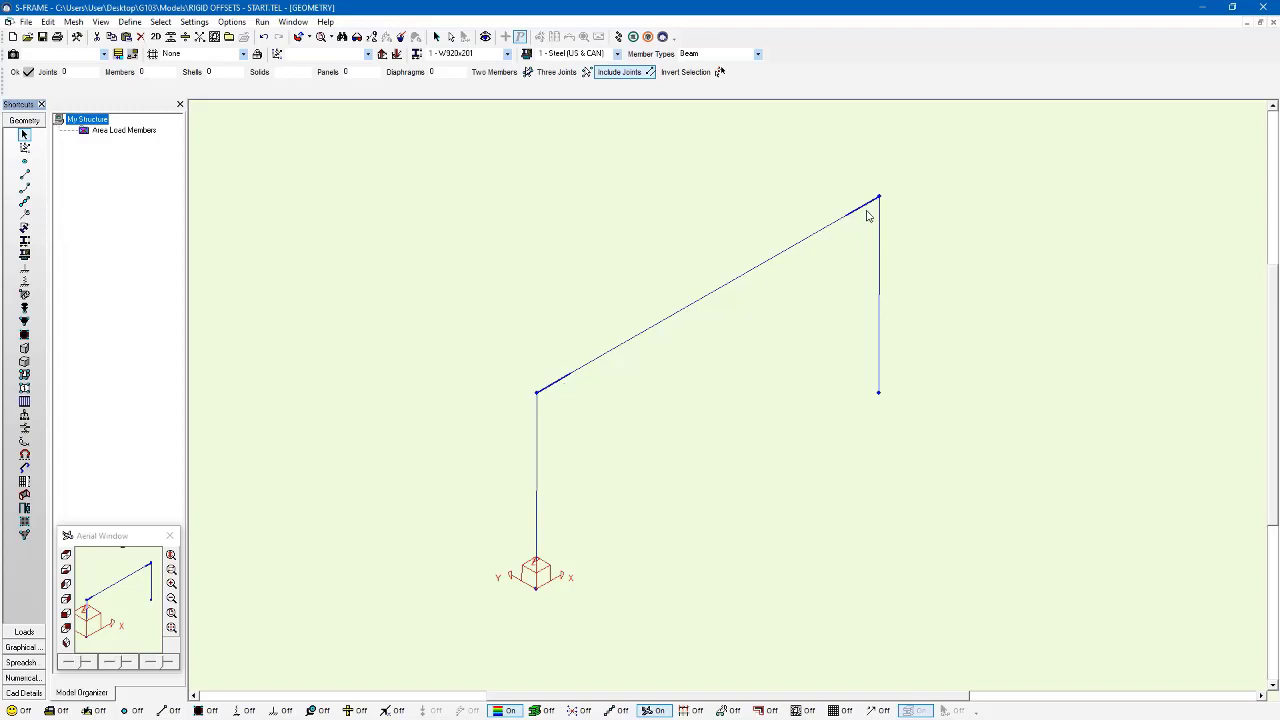
- In the Member Spreadsheet, set member 3's Rigid x1/L and x2/L from 0.1000 to 0, then return to Geometry
{"action": "left_click", "coordinate": [32, 665]}
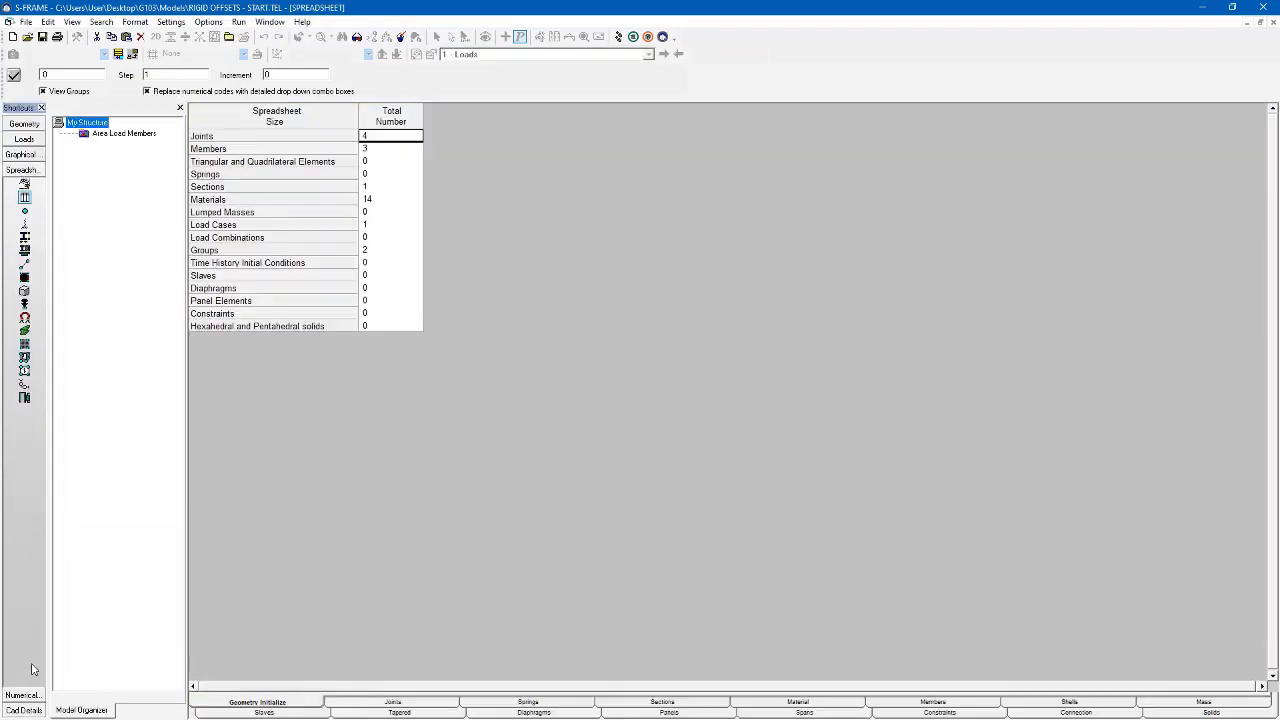
{"action": "left_click", "coordinate": [24, 263]}
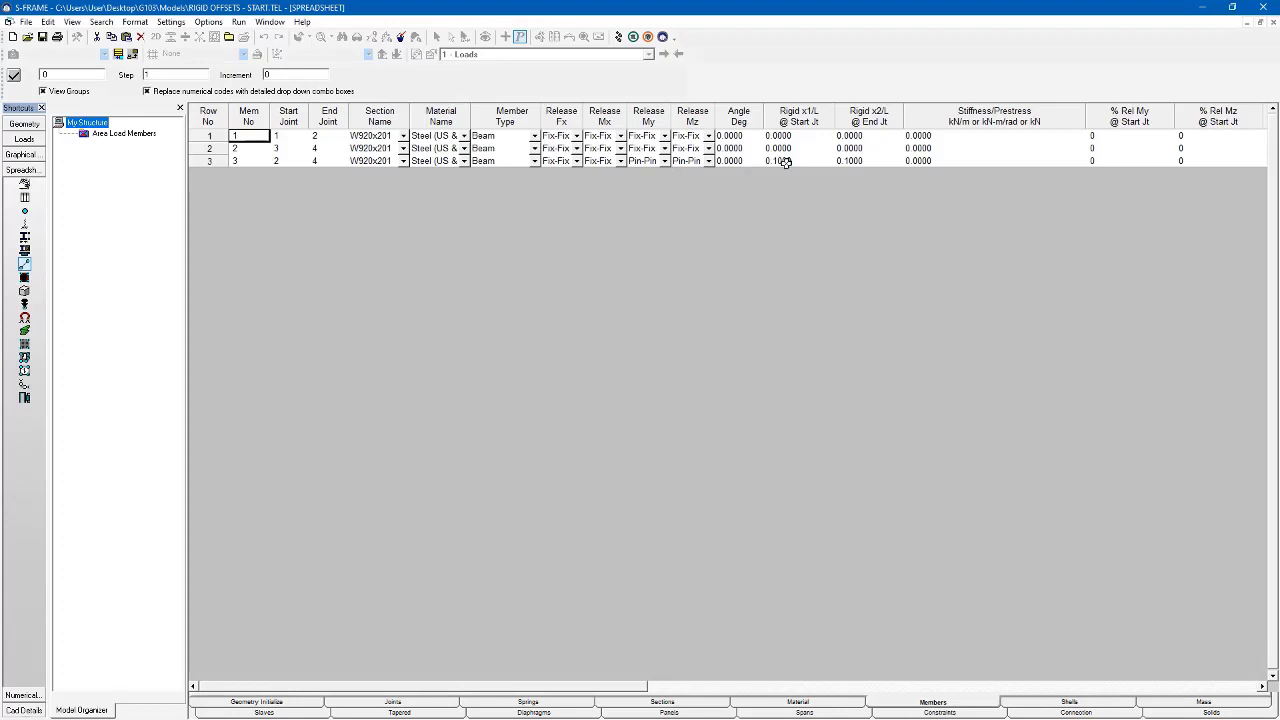
{"action": "left_click", "coordinate": [786, 161]}
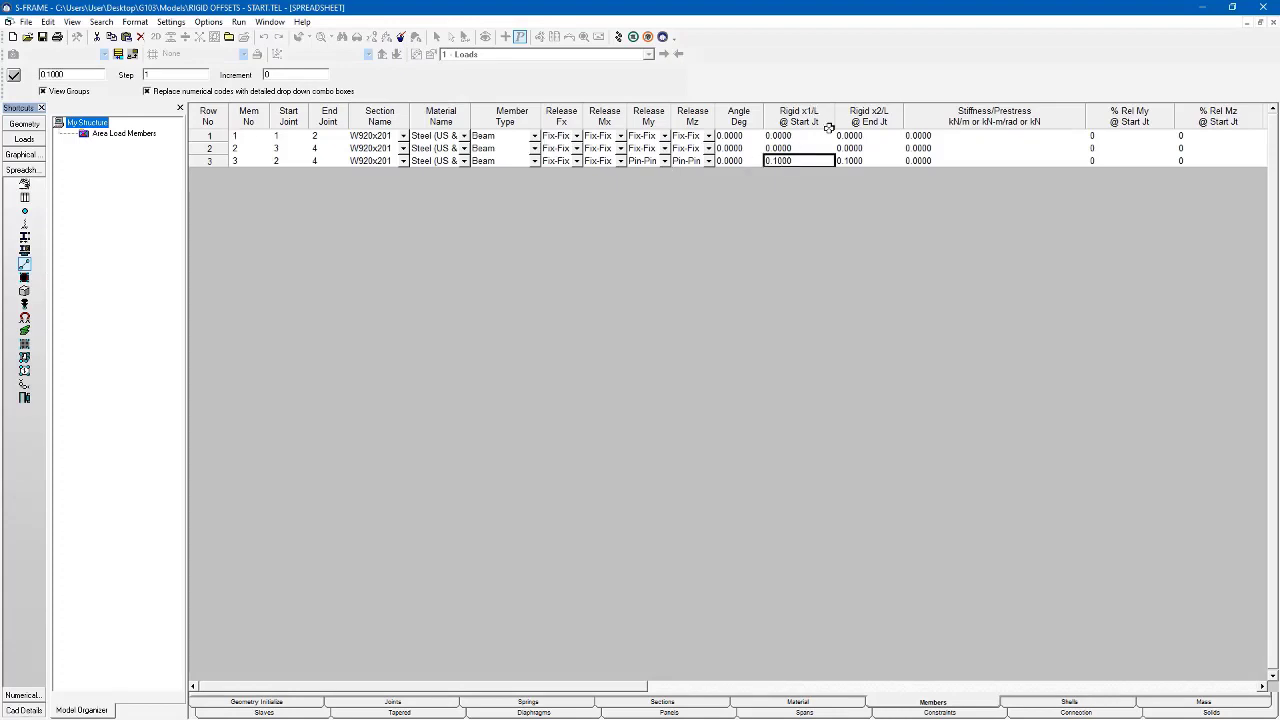
{"action": "type", "text": "0"}
{"action": "key", "text": "Return"}
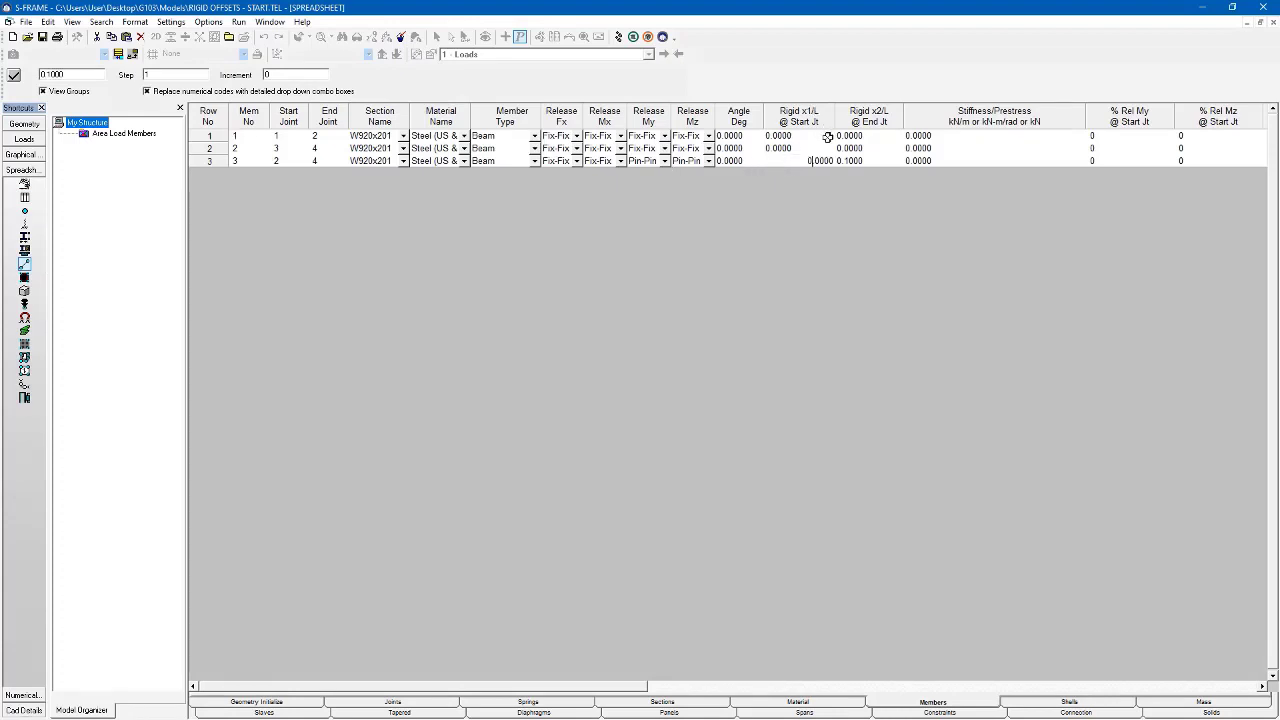
{"action": "left_click", "coordinate": [870, 160]}
{"action": "type", "text": "0"}
{"action": "key", "text": "Return"}
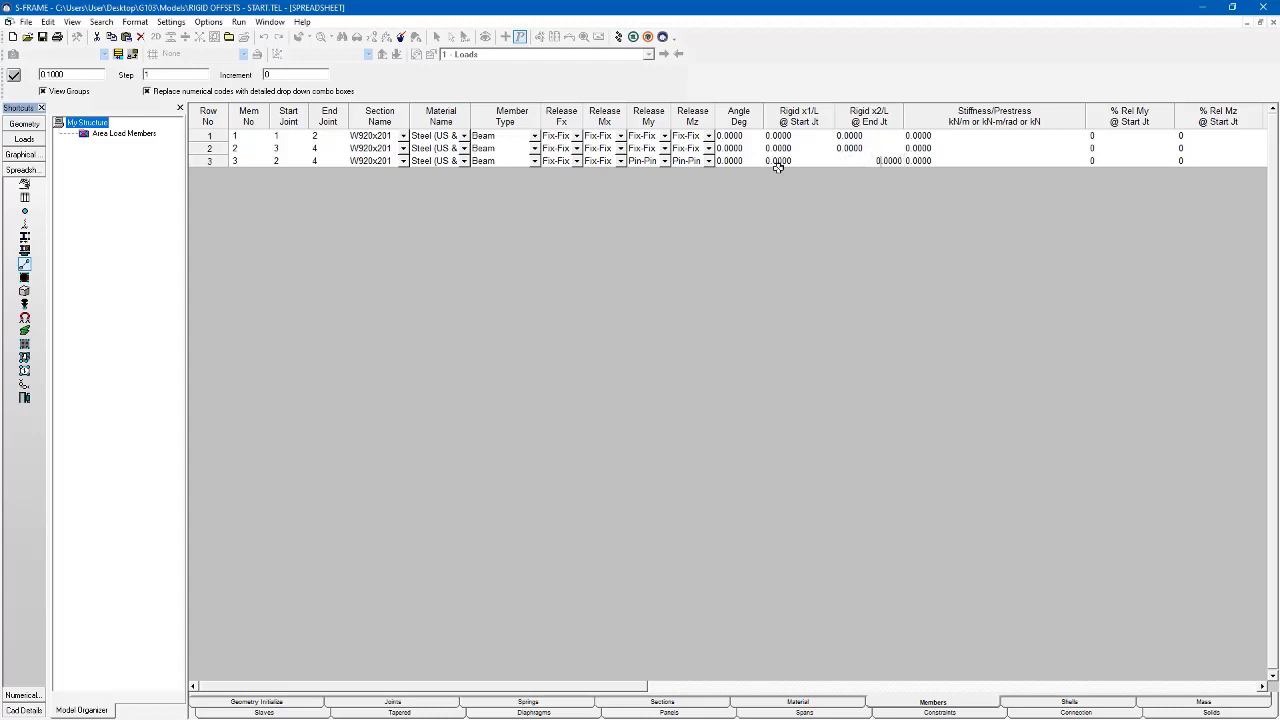
{"action": "left_click", "coordinate": [879, 148]}
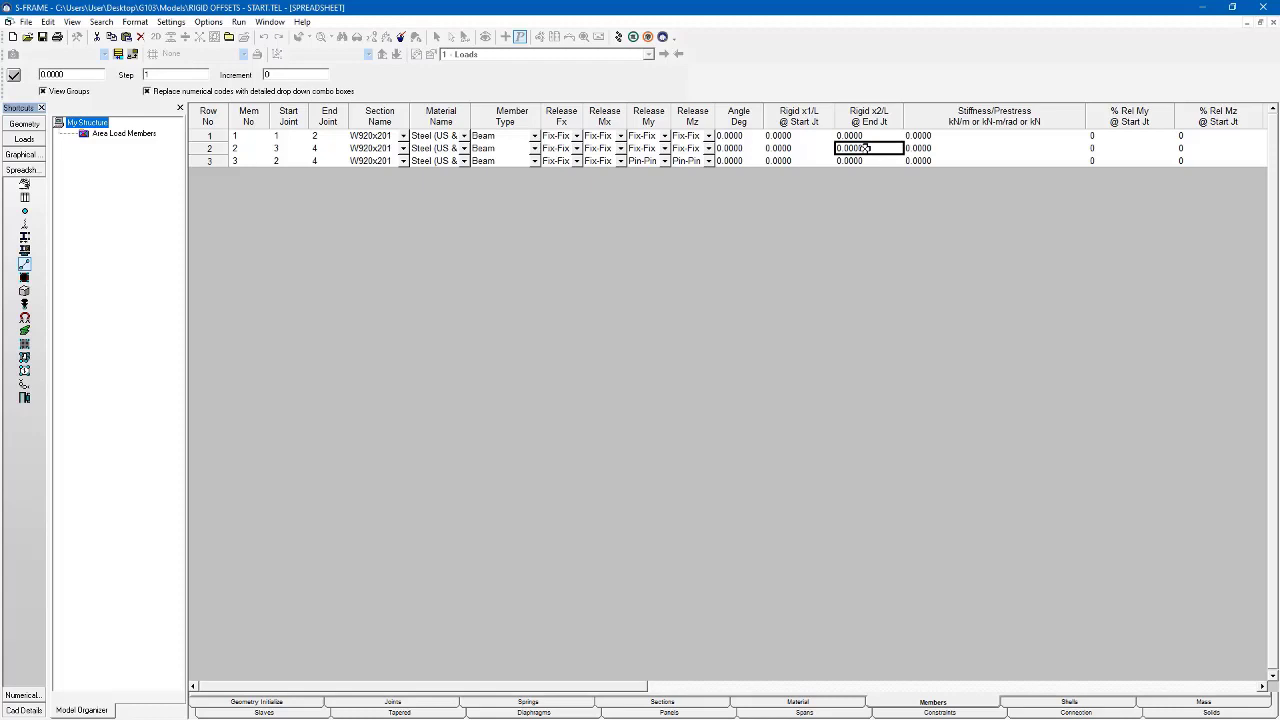
{"action": "left_click", "coordinate": [34, 126]}
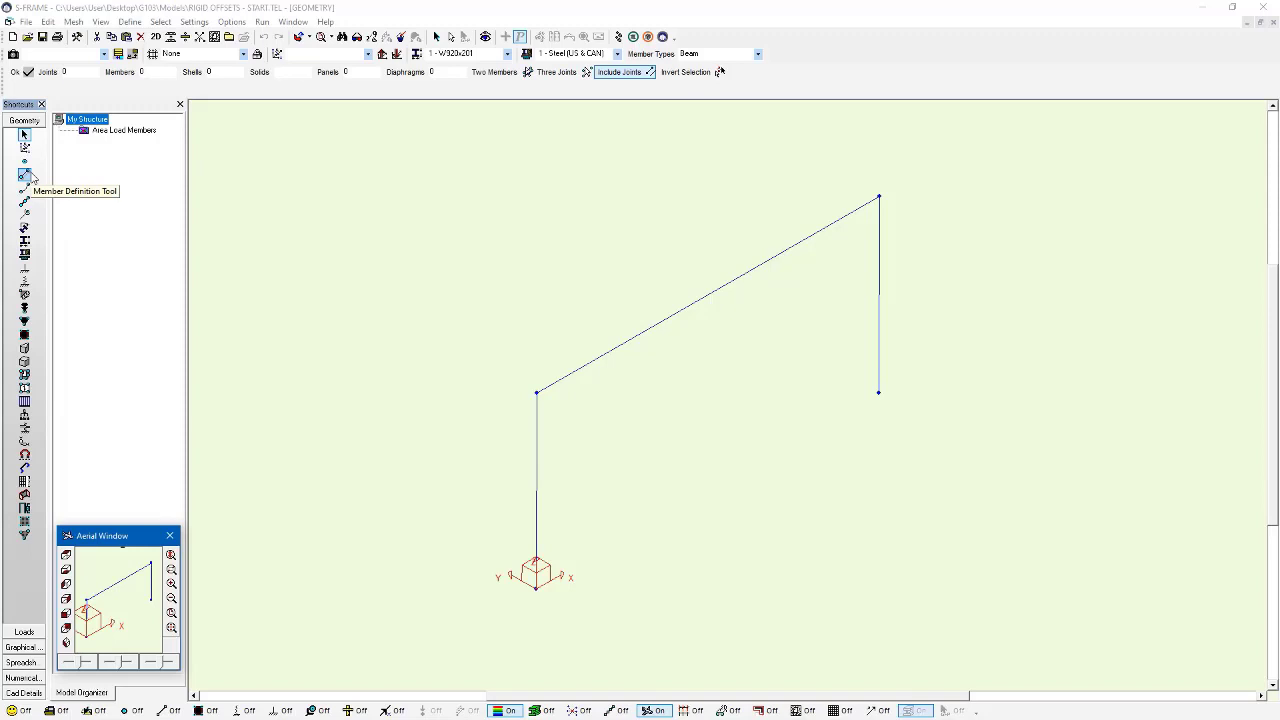
- Check a joint's coordinates with the joint tool, briefly toggling the rendered section view
{"action": "left_click", "coordinate": [25, 160]}
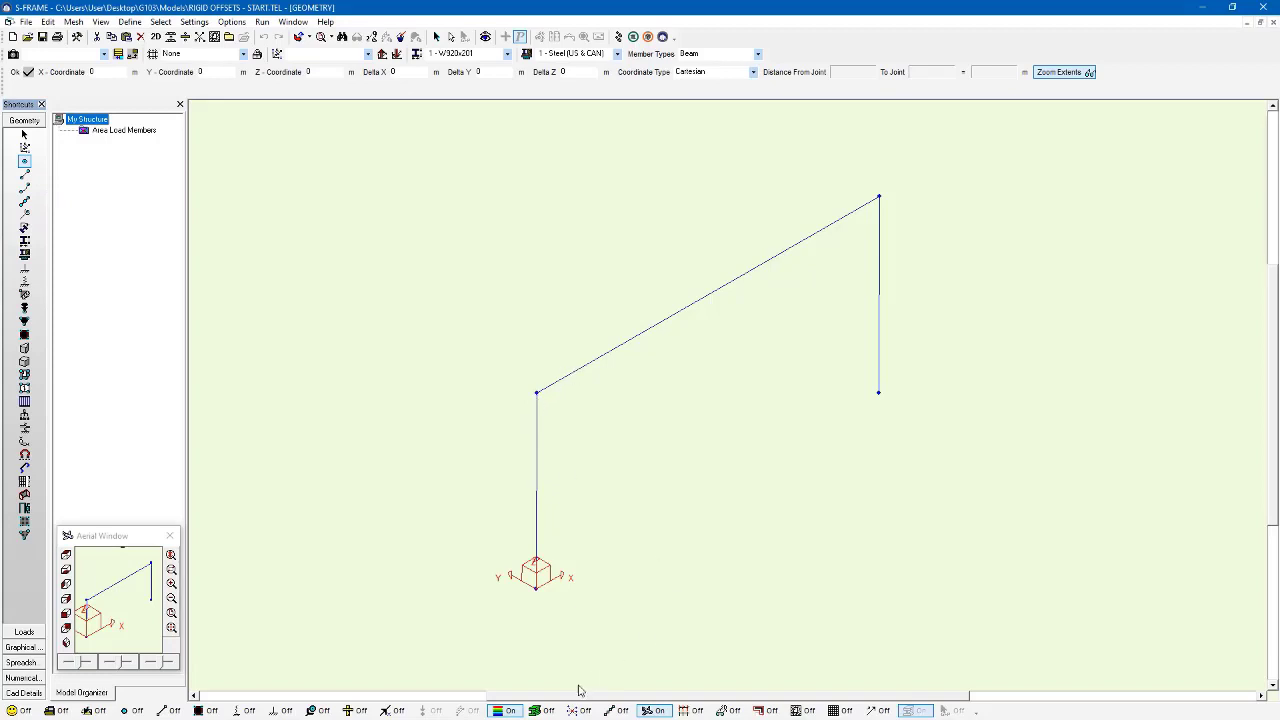
{"action": "left_click", "coordinate": [547, 711]}
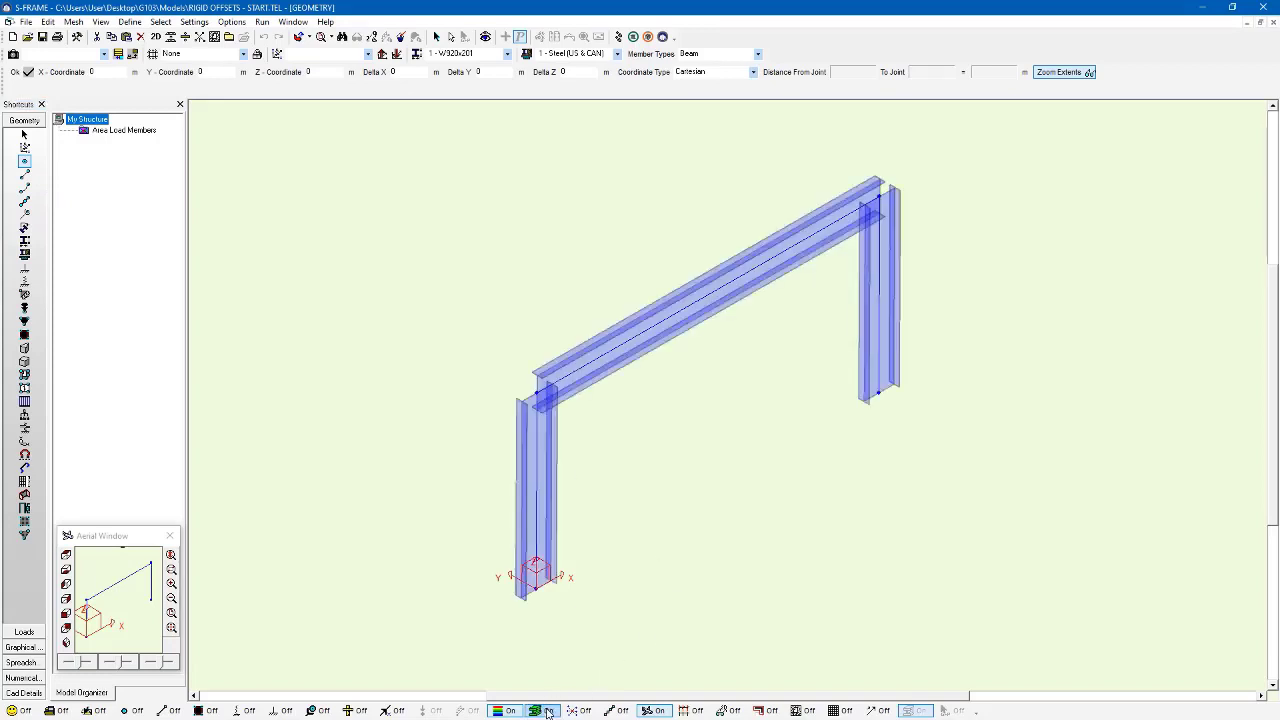
{"action": "left_click", "coordinate": [547, 711]}
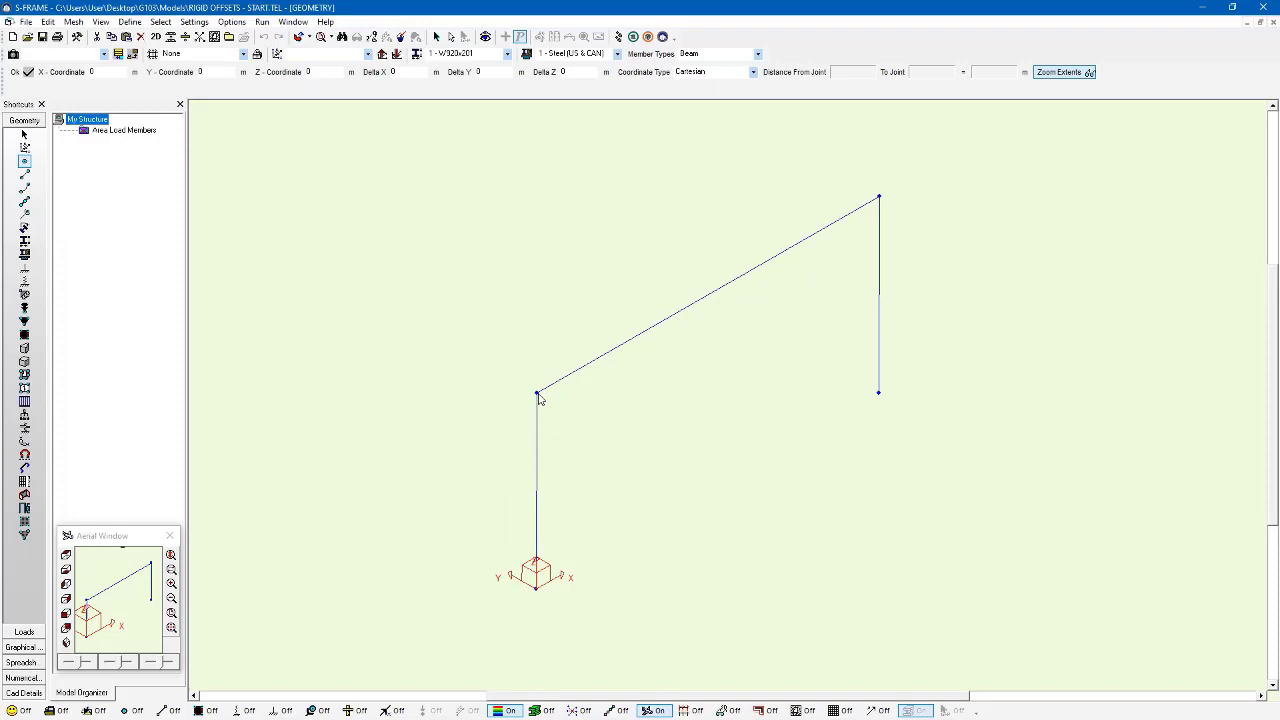
{"action": "left_click", "coordinate": [879, 198]}
- Subdivide the rafter 0.5 m from its I node with the Member Definition Tool
{"action": "left_click", "coordinate": [31, 177]}
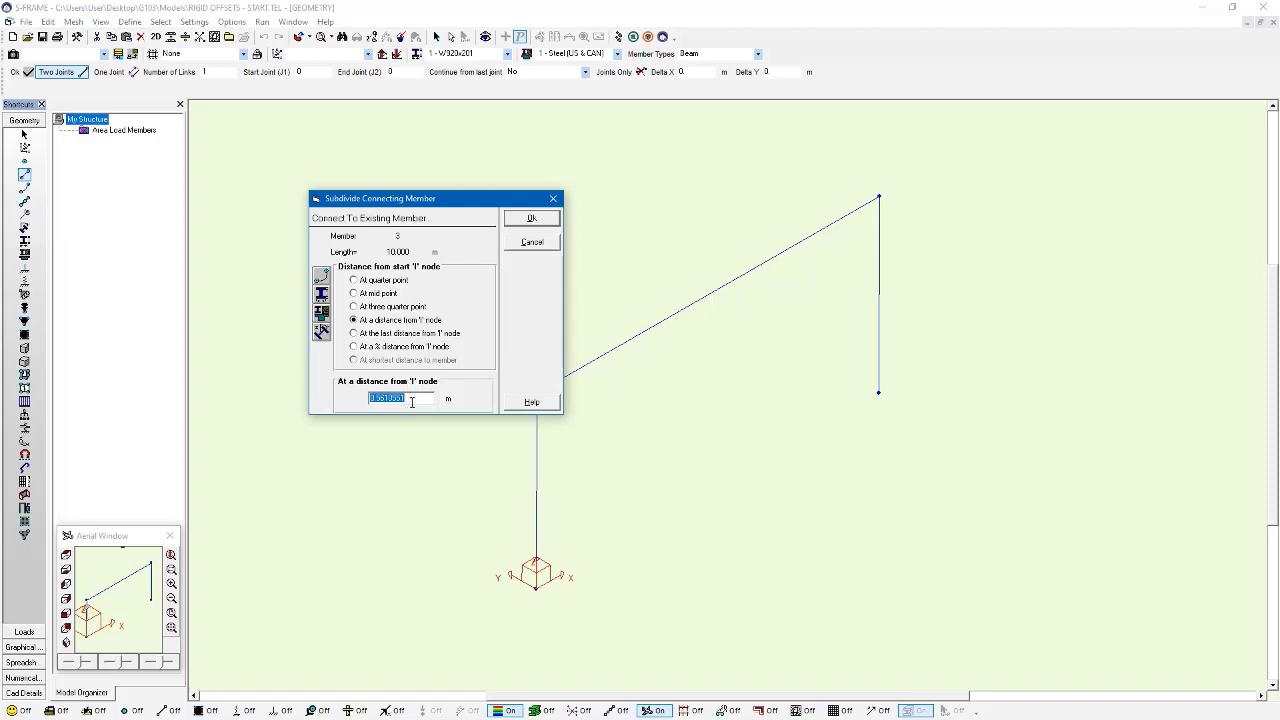
{"action": "type", "text": "0.5"}
{"action": "left_click", "coordinate": [536, 221]}
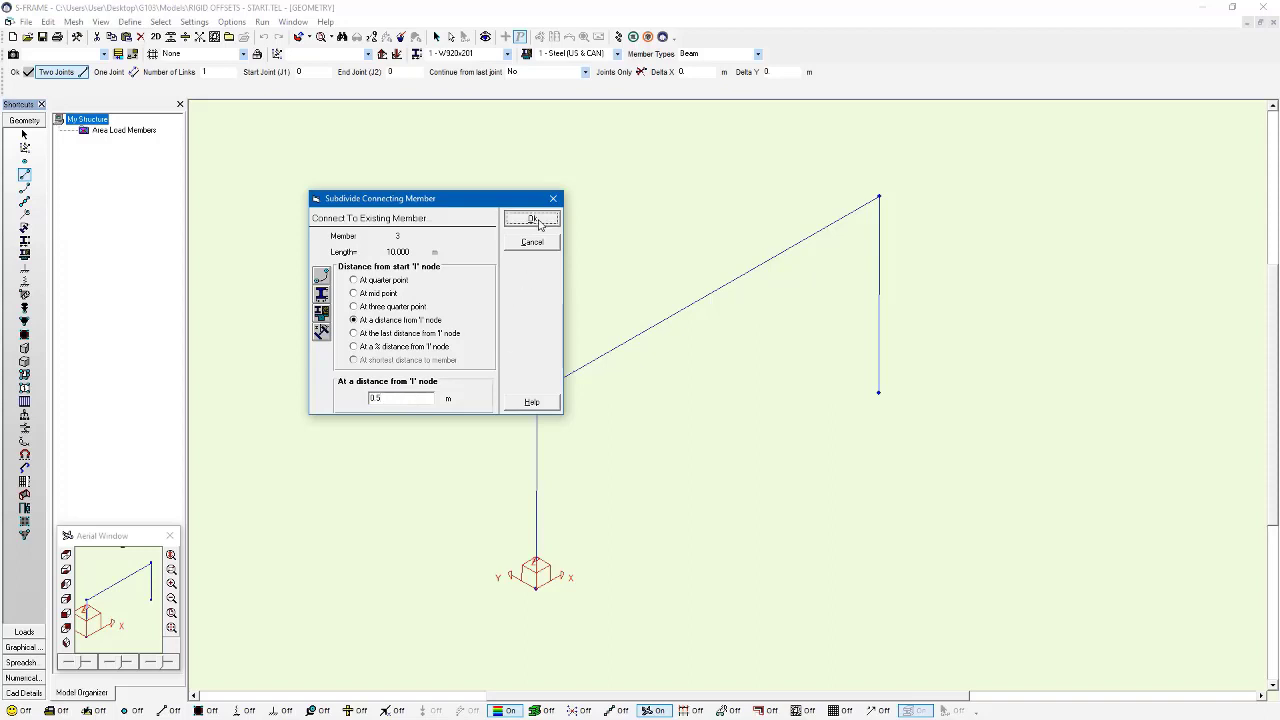
{"action": "left_click", "coordinate": [553, 382]}
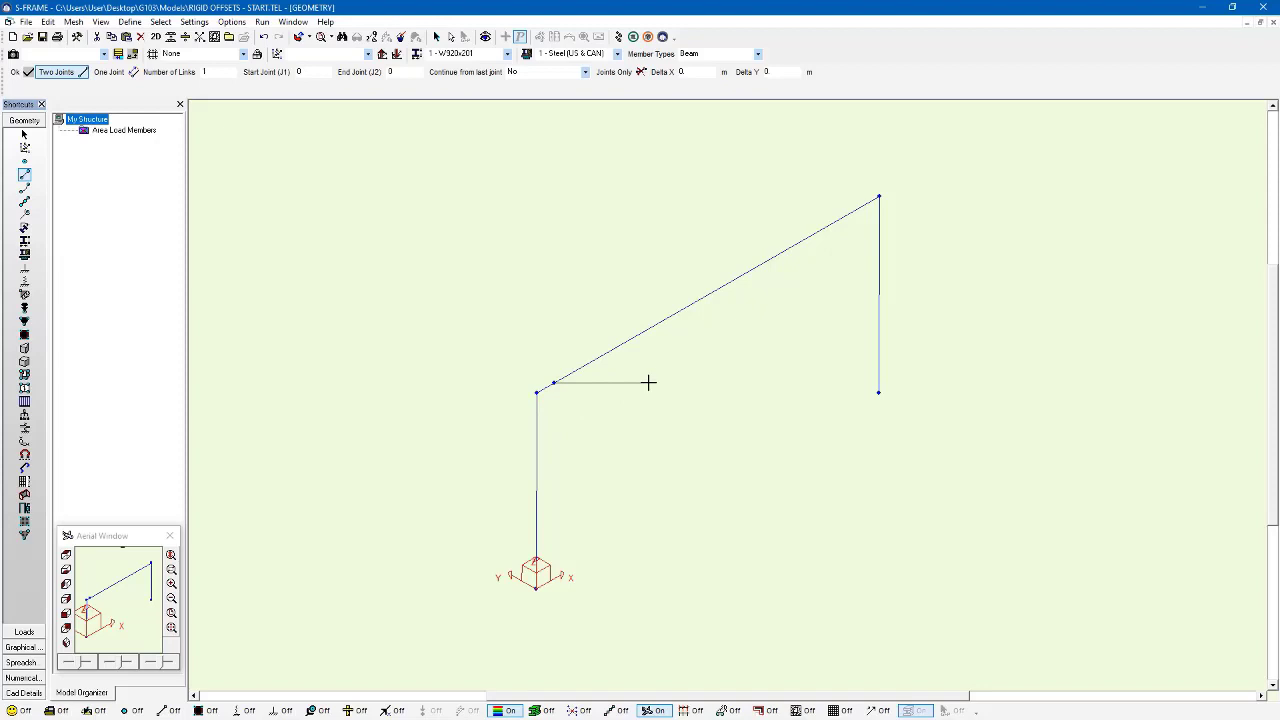
- Subdivide member 5 at 9 m from its I node, adding a joint near the top-right corner
{"action": "key", "text": "Escape"}
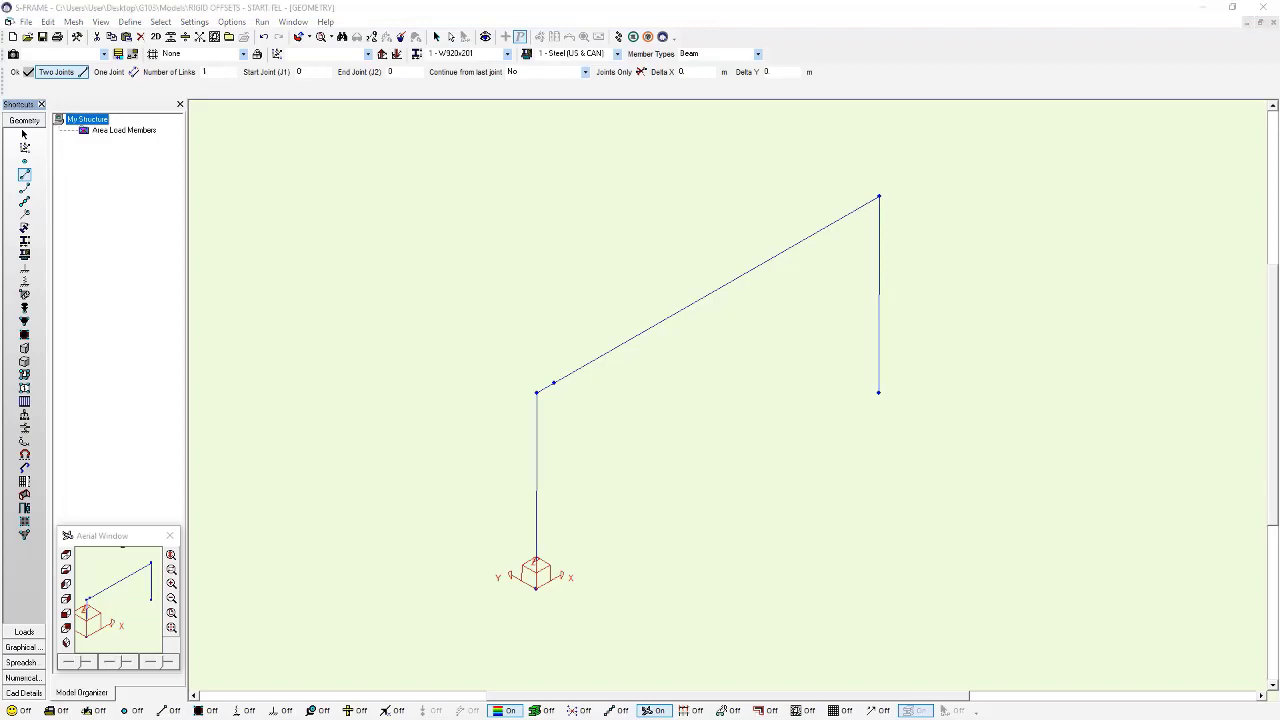
{"action": "left_click_drag", "start_coordinate": [285, 280], "coordinate": [528, 146]}
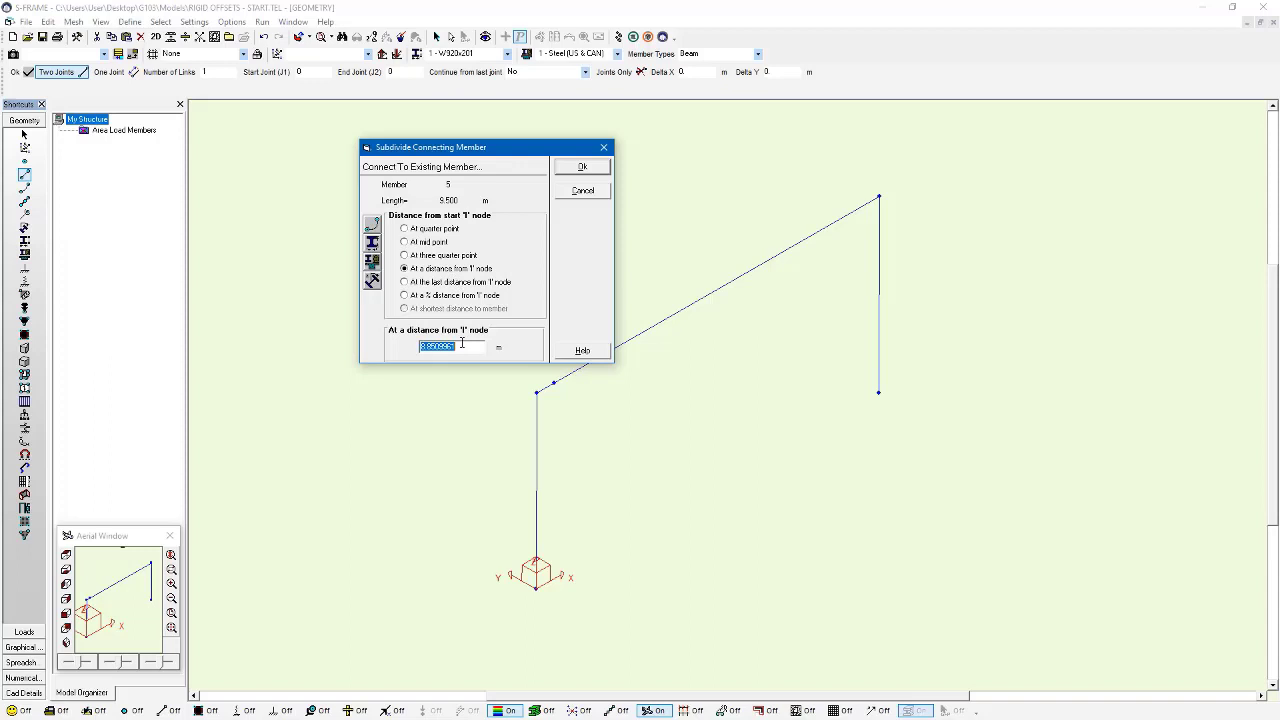
{"action": "type", "text": "9"}
{"action": "left_click", "coordinate": [594, 167]}
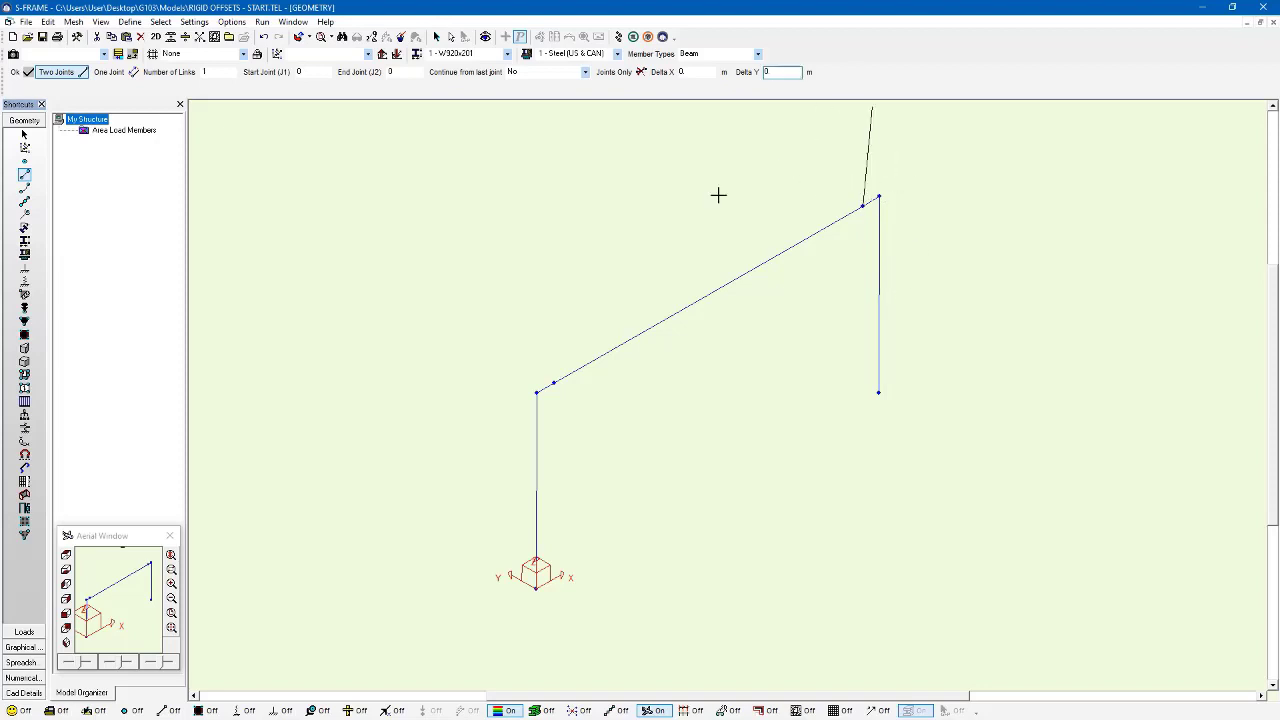
{"action": "key", "text": "Escape"}
- In the Section Properties Tool's Shapes editor, choose a solid rectangular section
{"action": "left_click", "coordinate": [25, 242]}
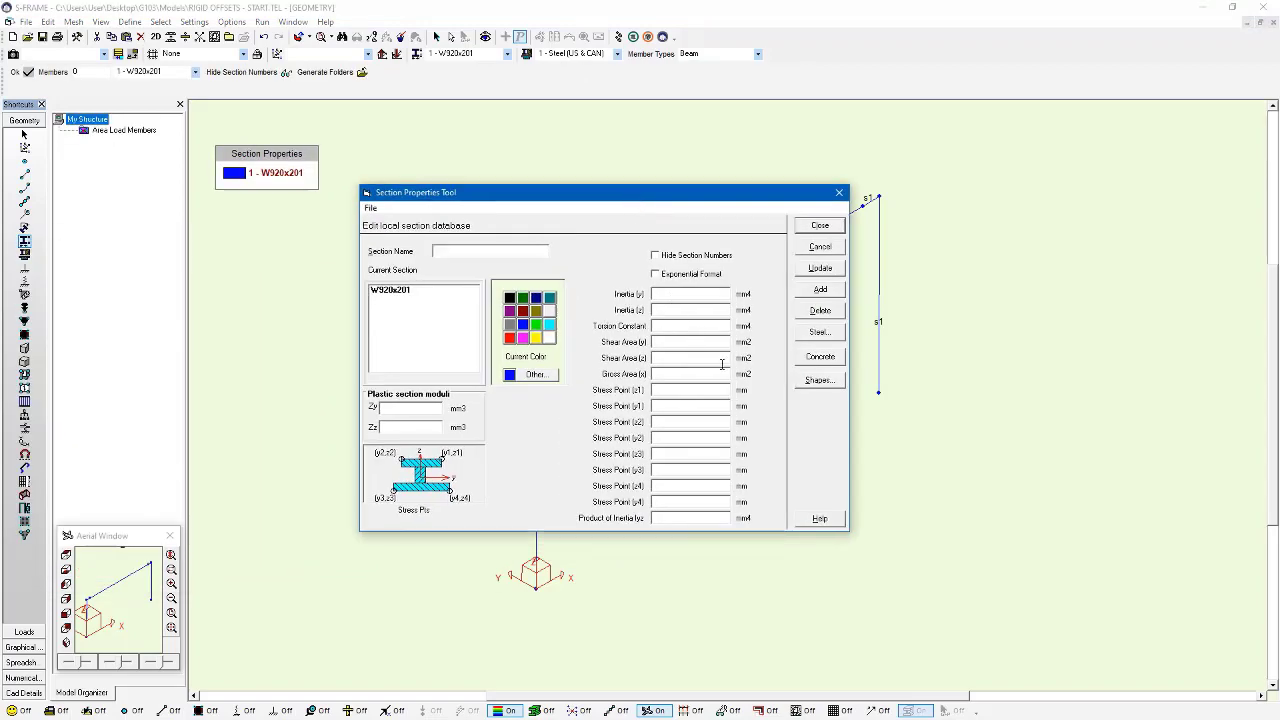
{"action": "left_click", "coordinate": [819, 381]}
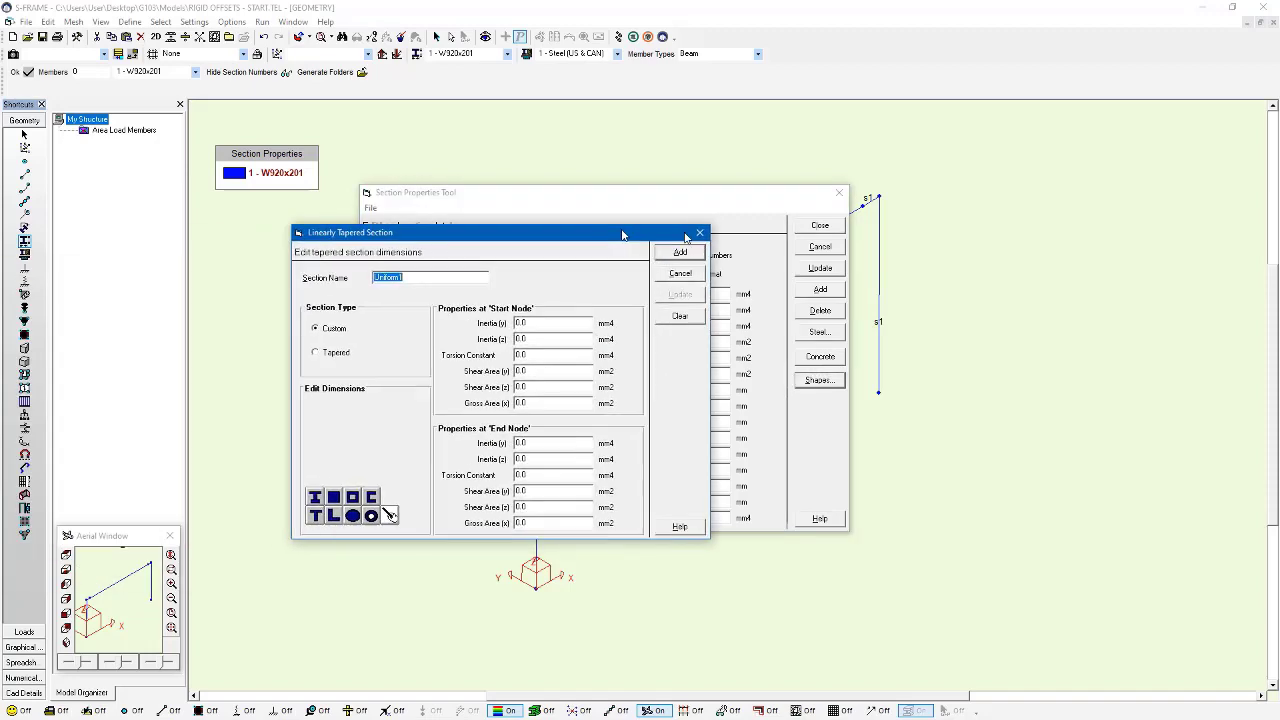
{"action": "left_click_drag", "start_coordinate": [343, 231], "coordinate": [508, 206]}
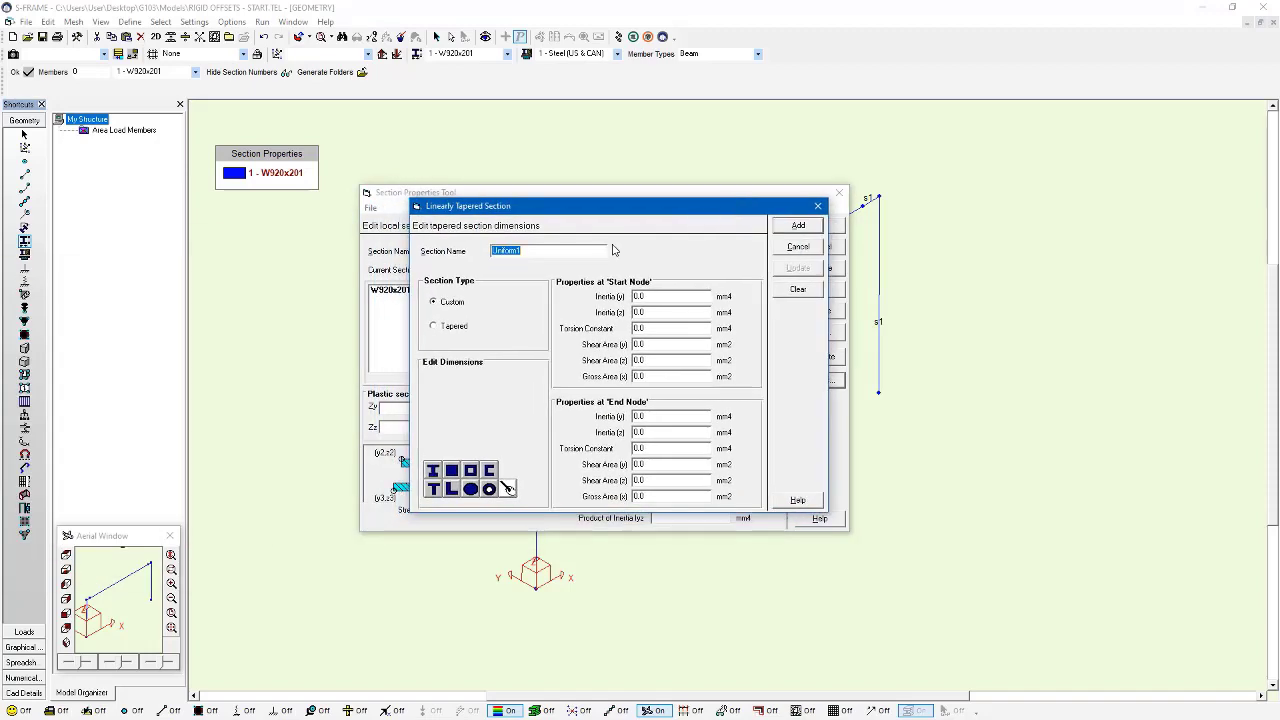
{"action": "left_click", "coordinate": [459, 475]}
{"action": "left_click_drag", "start_coordinate": [286, 294], "coordinate": [779, 260]}
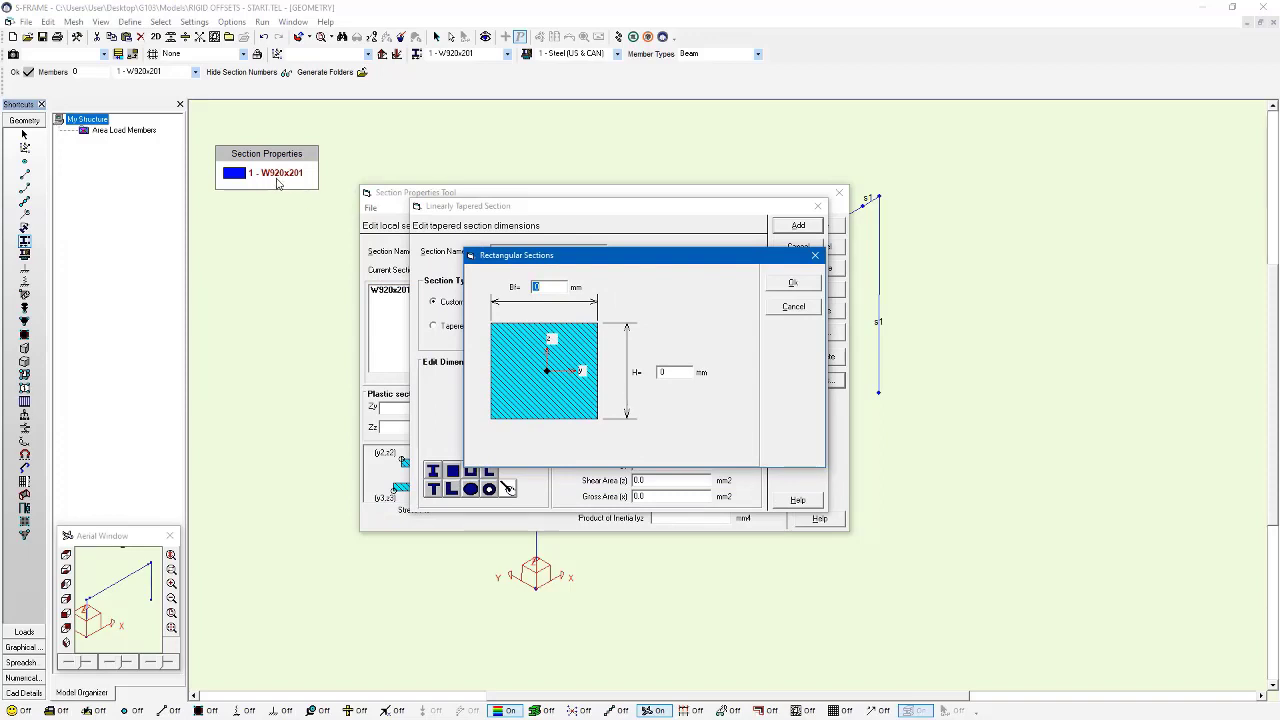
- Set Bf and H to 1000 mm and add the shape as 'Rigid Section'
{"action": "type", "text": "1000"}
{"action": "double_click", "coordinate": [680, 372]}
{"action": "type", "text": "1000"}
{"action": "left_click", "coordinate": [790, 285]}
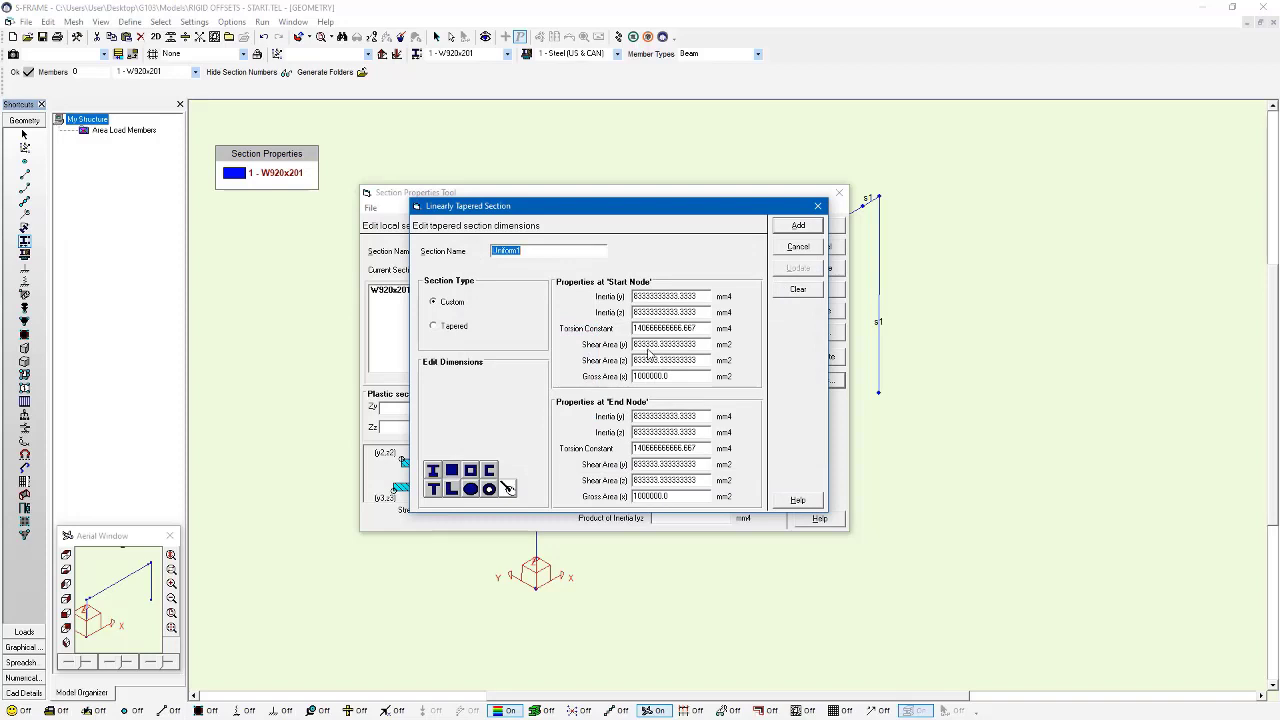
{"action": "type", "text": "Rigid Section"}
{"action": "left_click", "coordinate": [798, 225]}
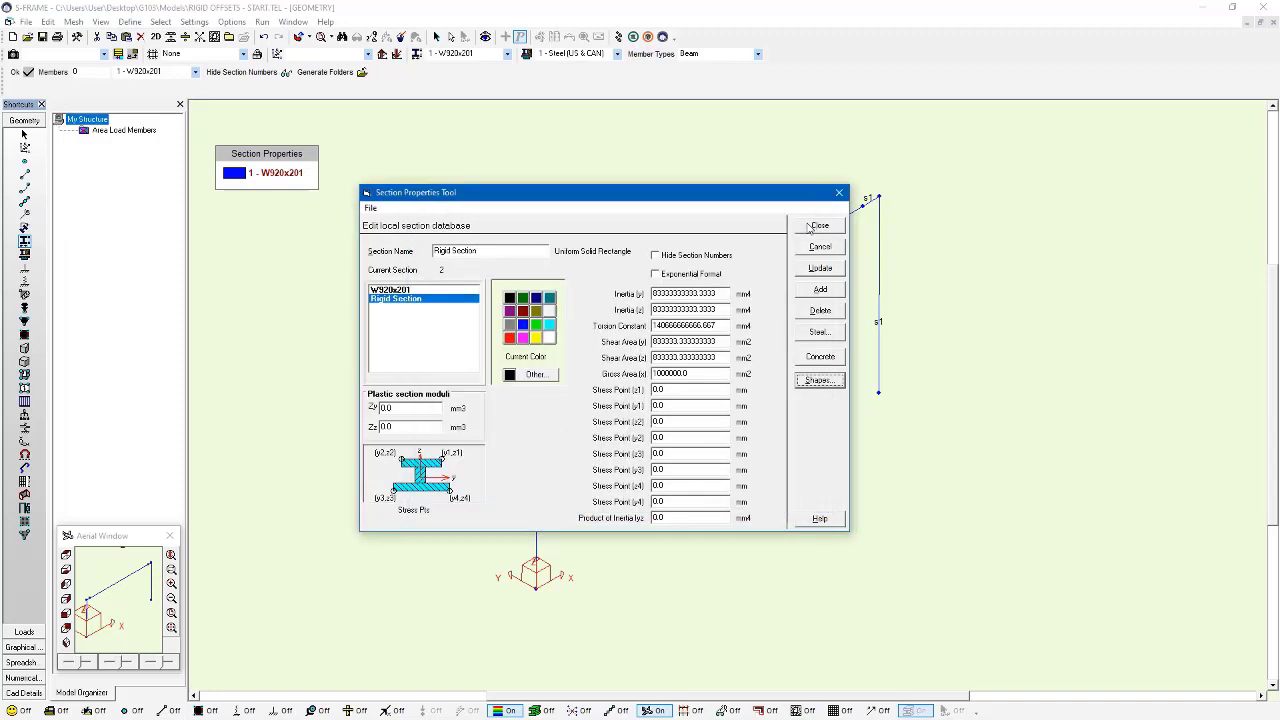
- Review the W920x201 and Rigid Section properties in the section list
{"action": "left_click", "coordinate": [400, 290]}
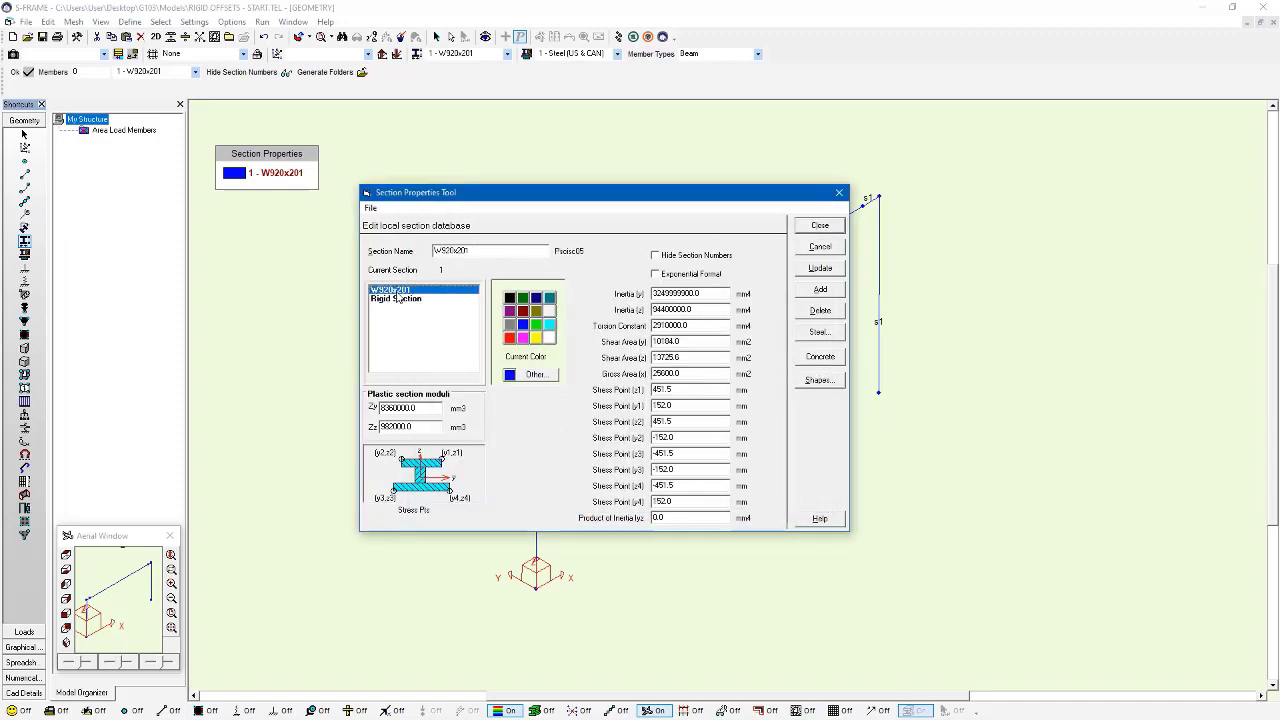
{"action": "left_click", "coordinate": [398, 299]}
{"action": "left_click", "coordinate": [400, 290]}
{"action": "left_click", "coordinate": [428, 300]}
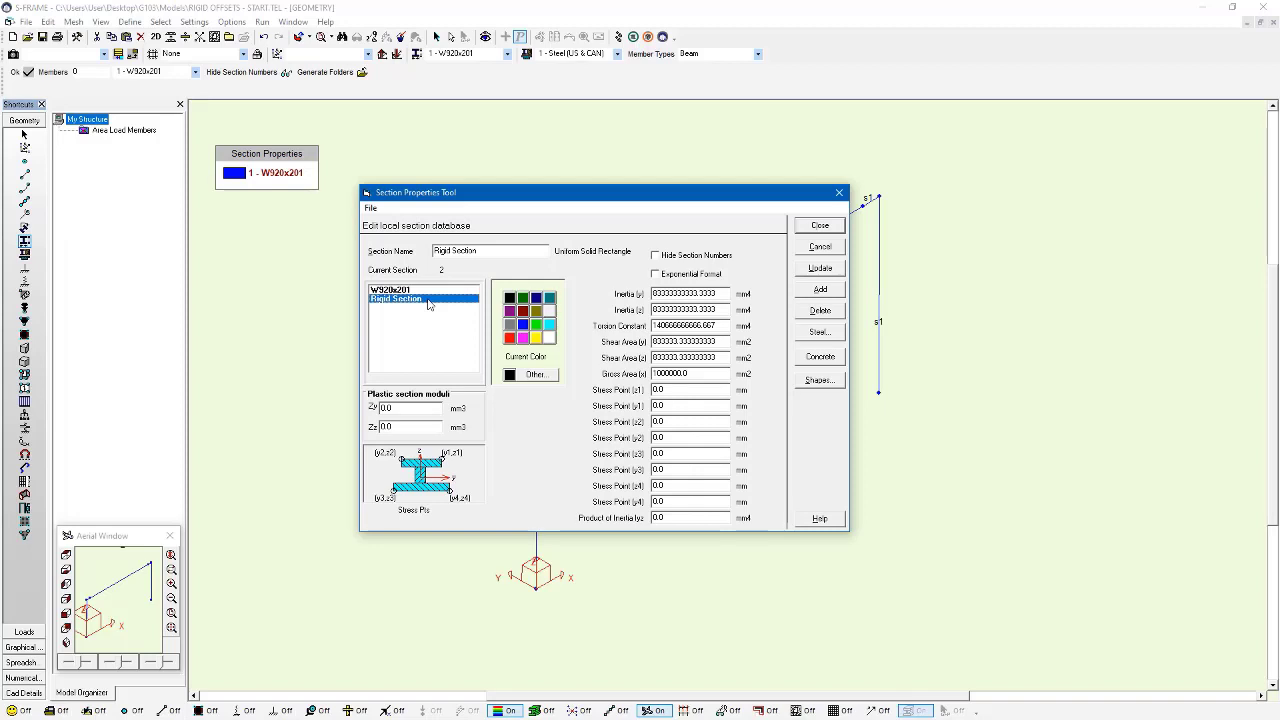
- Set Rigid Section's y and z shear areas to 0, update it and close the editor
{"action": "double_click", "coordinate": [725, 342]}
{"action": "type", "text": "0"}
{"action": "double_click", "coordinate": [721, 357]}
{"action": "type", "text": "0"}
{"action": "double_click", "coordinate": [713, 345]}
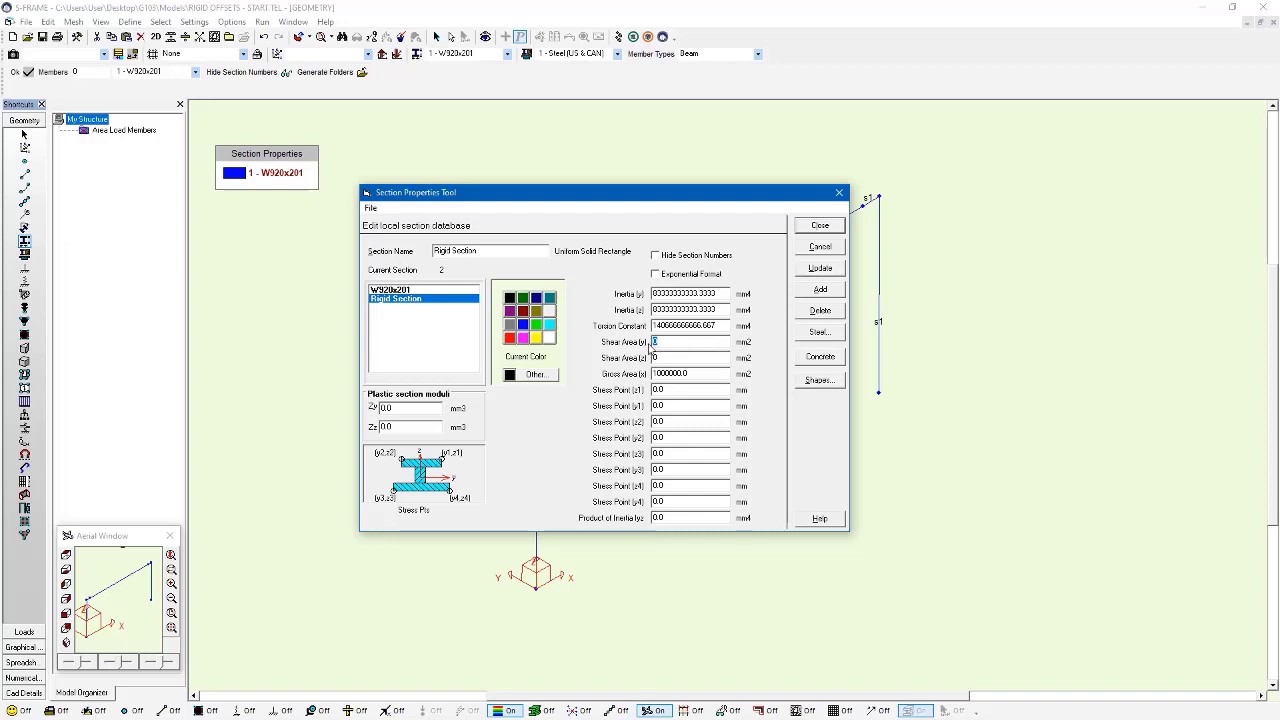
{"action": "left_click", "coordinate": [817, 271]}
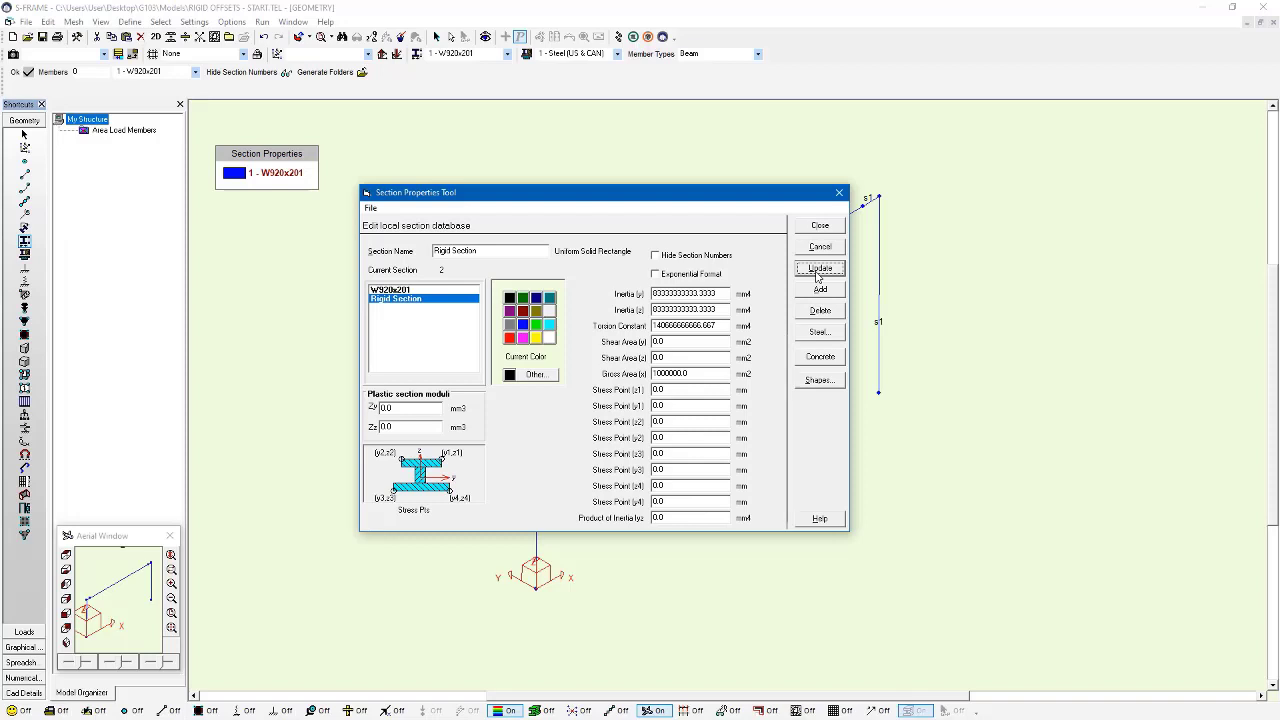
{"action": "left_click", "coordinate": [820, 228]}
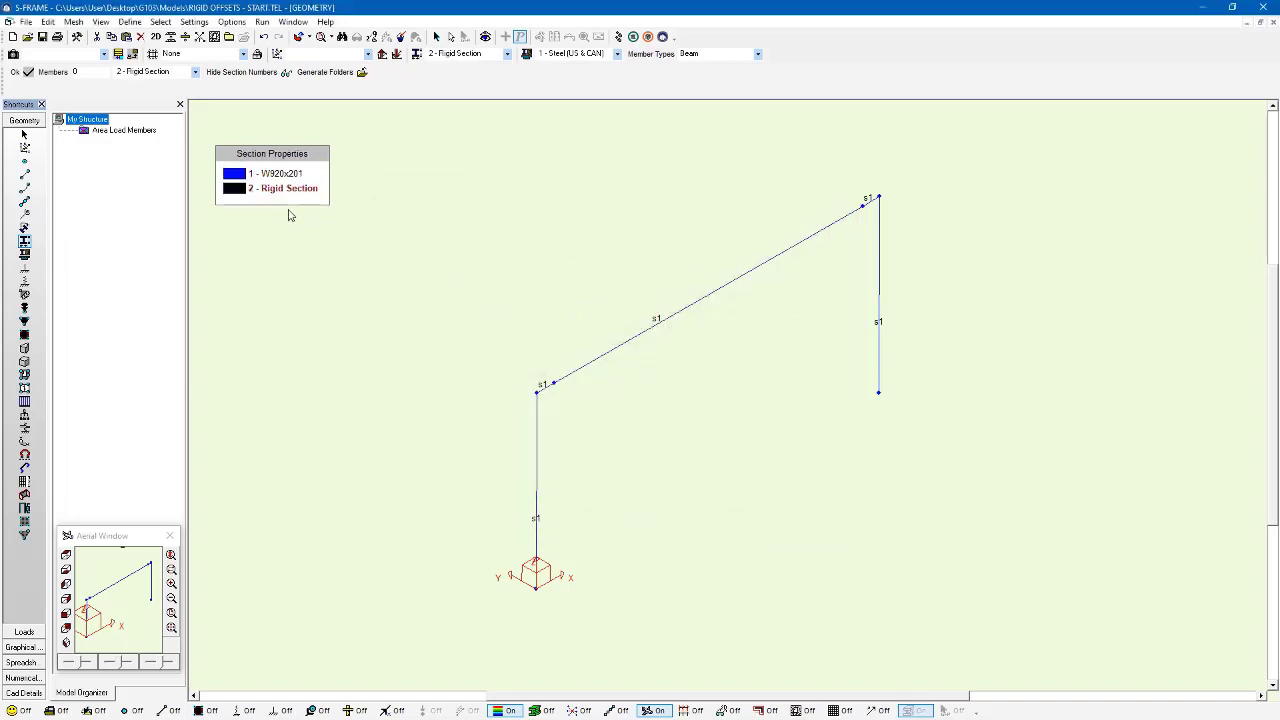
- Assign Rigid Section to the lower-left and top-right short end members, then show material assignments
{"action": "left_click", "coordinate": [547, 388]}
{"action": "left_click", "coordinate": [868, 204]}
{"action": "left_click", "coordinate": [25, 254]}
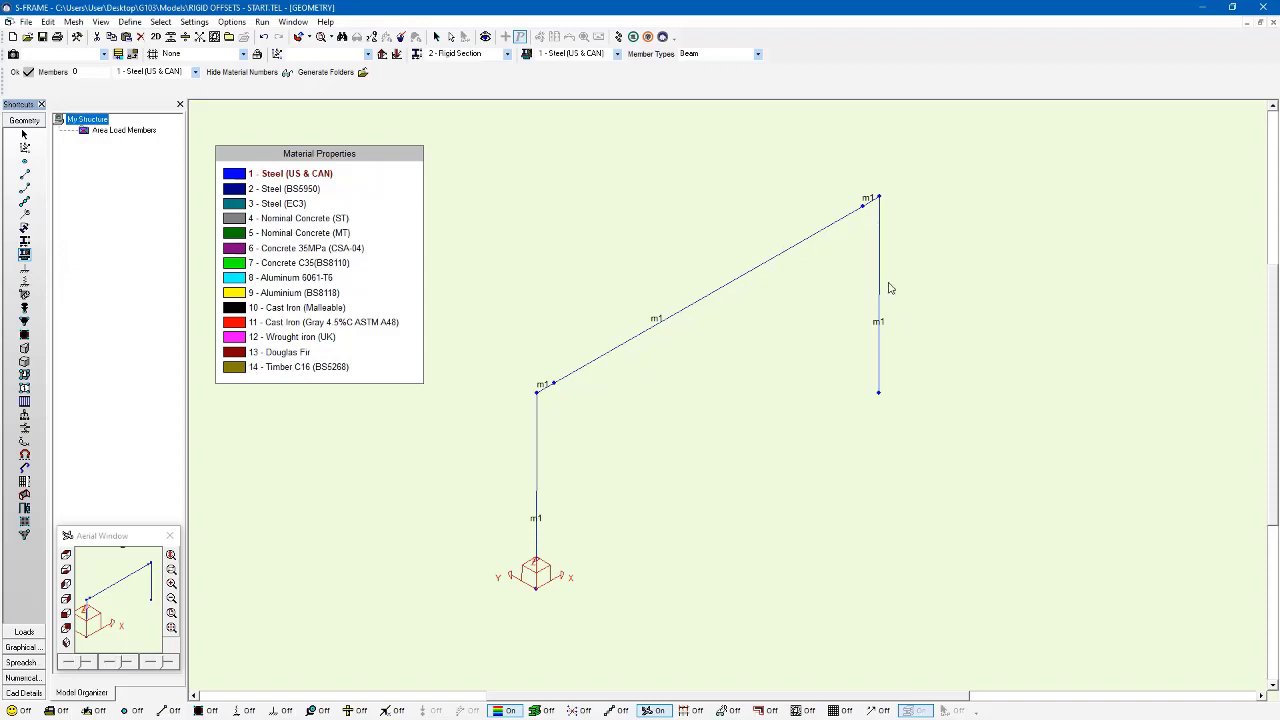
- Add a new material copied from Steel (US & CAN) in the Material Properties Tool
{"action": "left_click", "coordinate": [24, 254]}
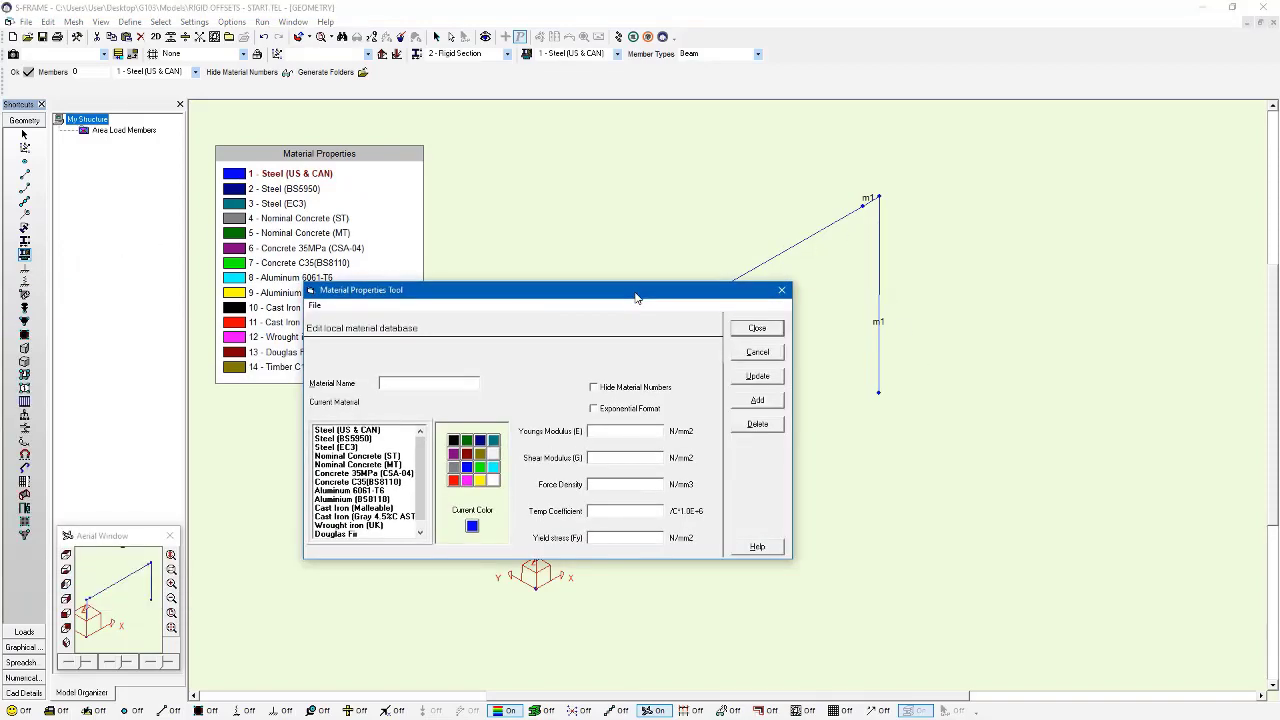
{"action": "left_click_drag", "start_coordinate": [644, 295], "coordinate": [748, 250]}
{"action": "left_click", "coordinate": [460, 384]}
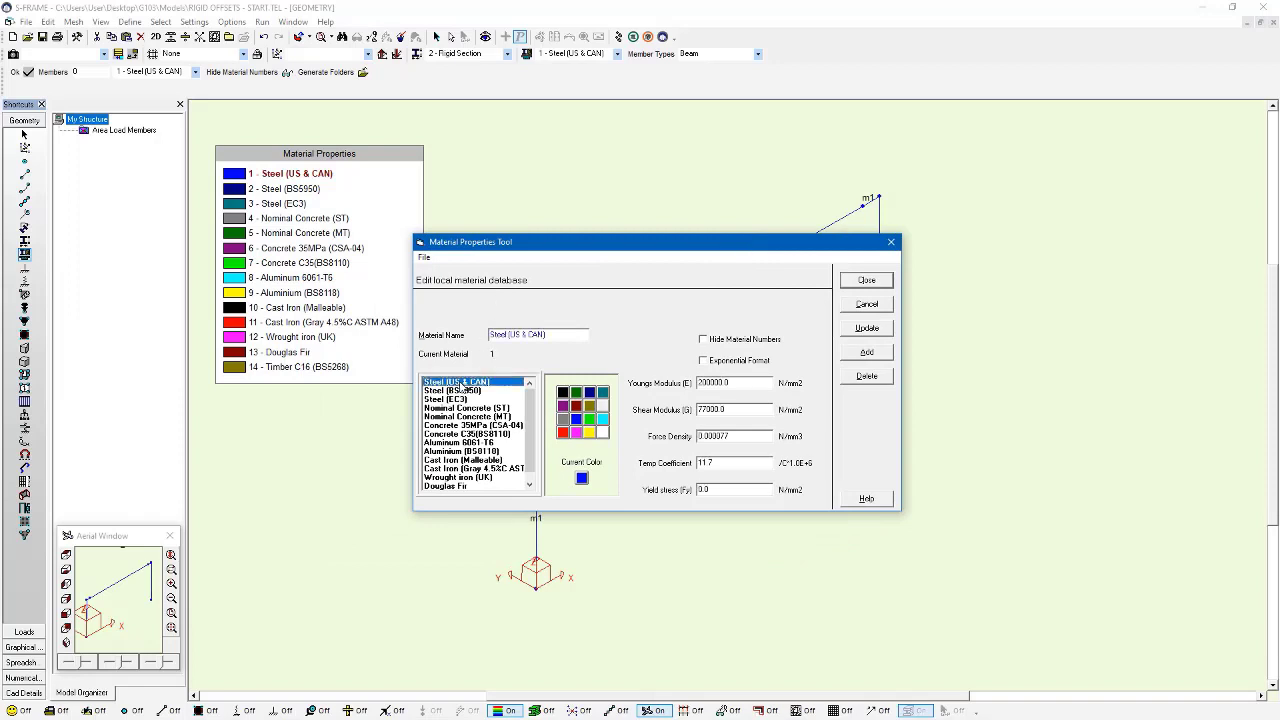
{"action": "left_click", "coordinate": [853, 354]}
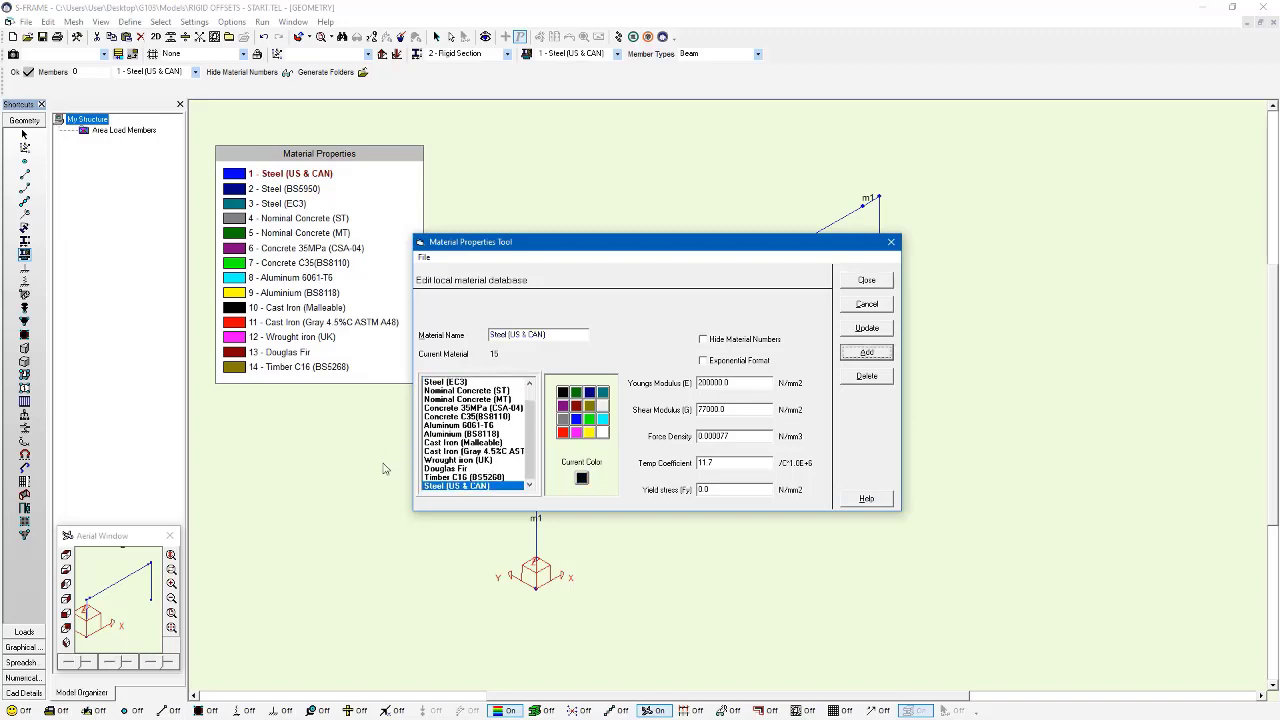
- Rename the copy 'Zero Density', set its force density to 0, and save it
{"action": "left_click", "coordinate": [558, 335]}
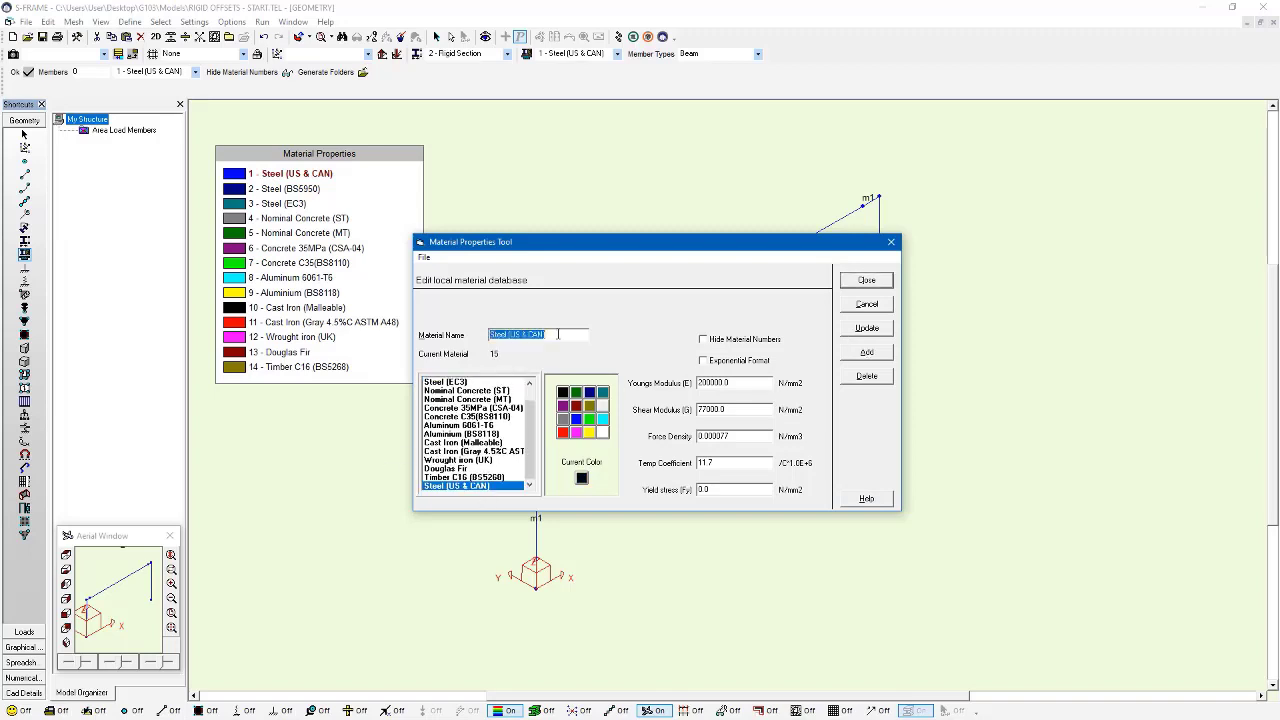
{"action": "type", "text": "Zero Density"}
{"action": "double_click", "coordinate": [749, 435]}
{"action": "type", "text": "0"}
{"action": "left_click", "coordinate": [879, 332]}
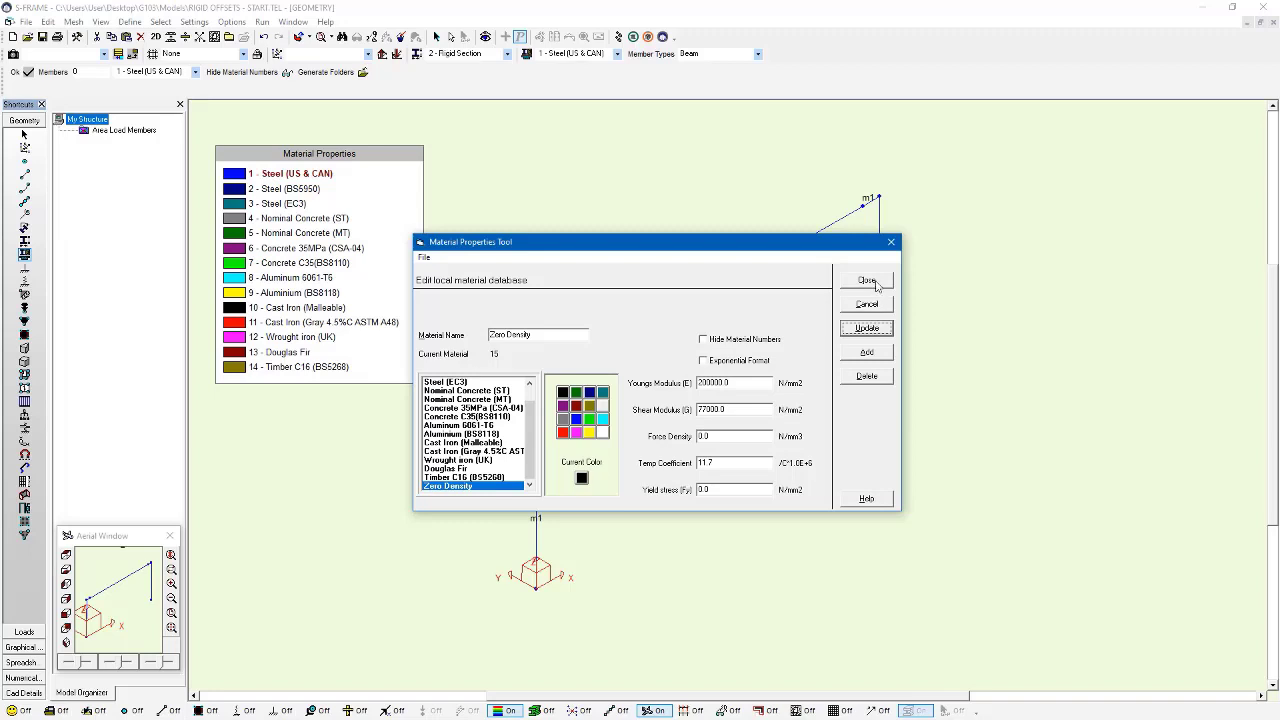
{"action": "left_click", "coordinate": [866, 280]}
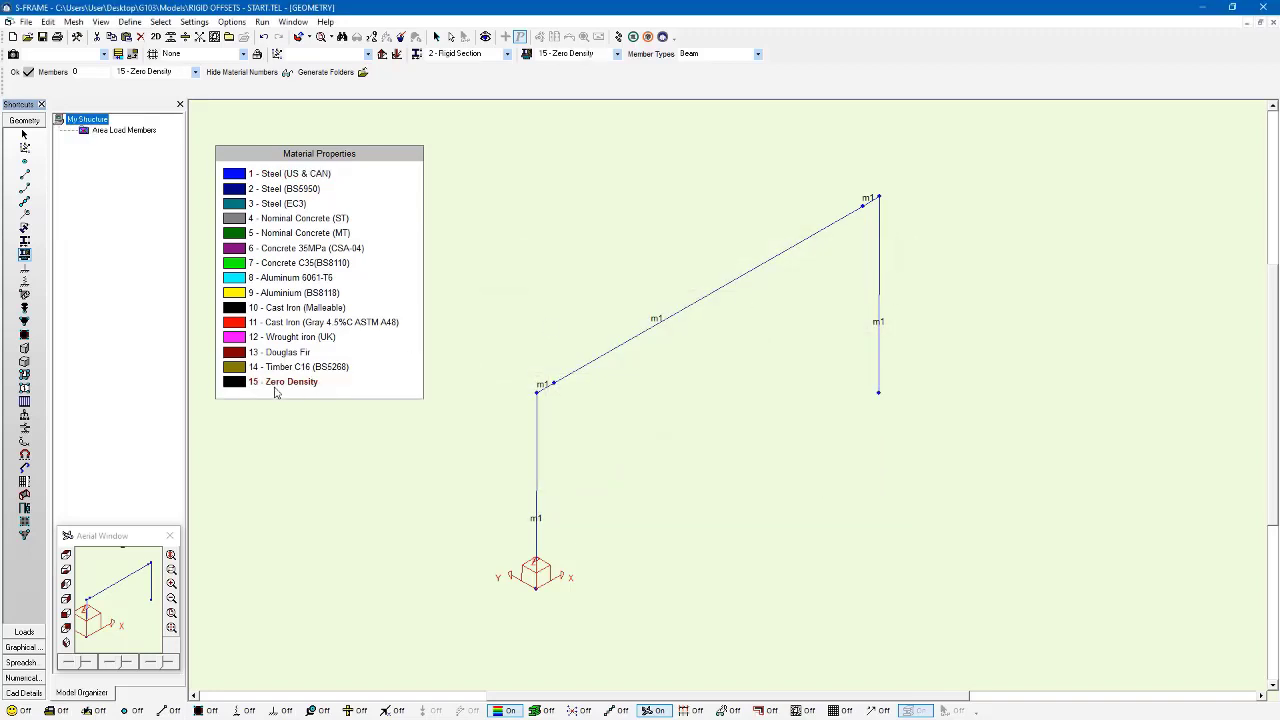
- Assign material 15 - Zero Density to the short end members at the left and top corners
{"action": "left_click", "coordinate": [545, 387]}
{"action": "left_click", "coordinate": [875, 199]}
- Turn on the display of member releases with the Member Releases tool
{"action": "left_click", "coordinate": [26, 217]}
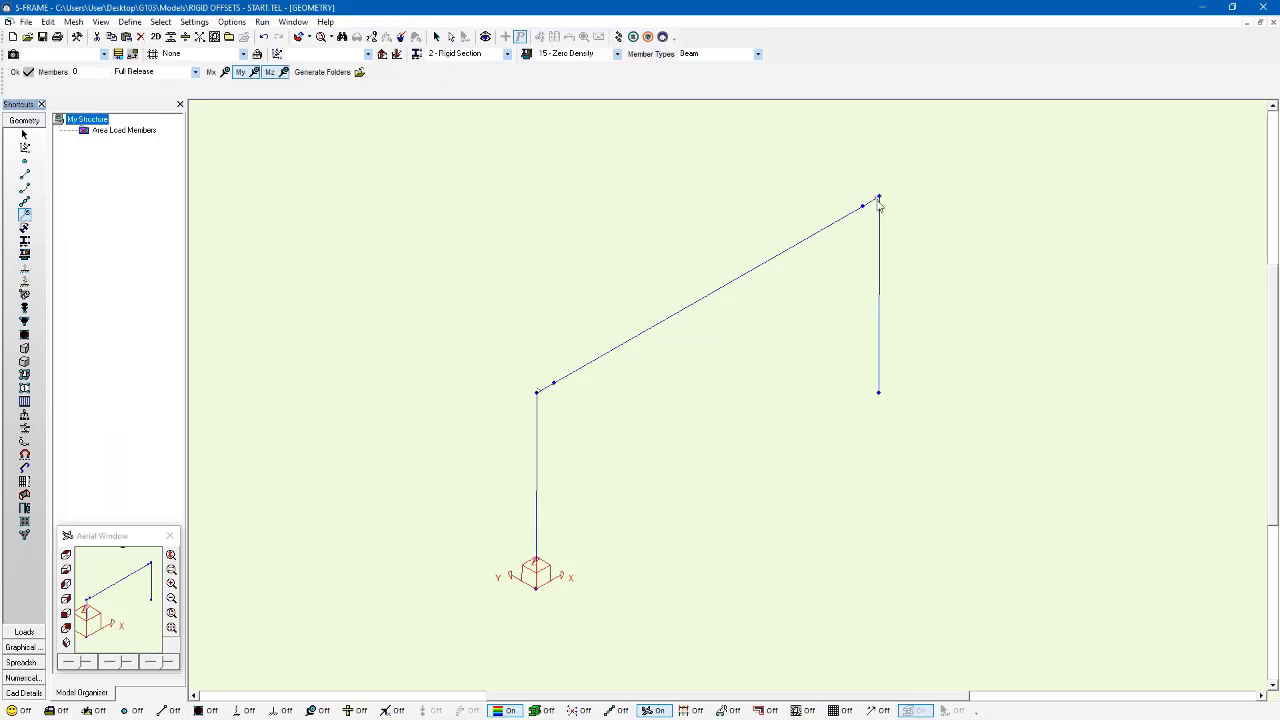
{"action": "left_click", "coordinate": [231, 22]}
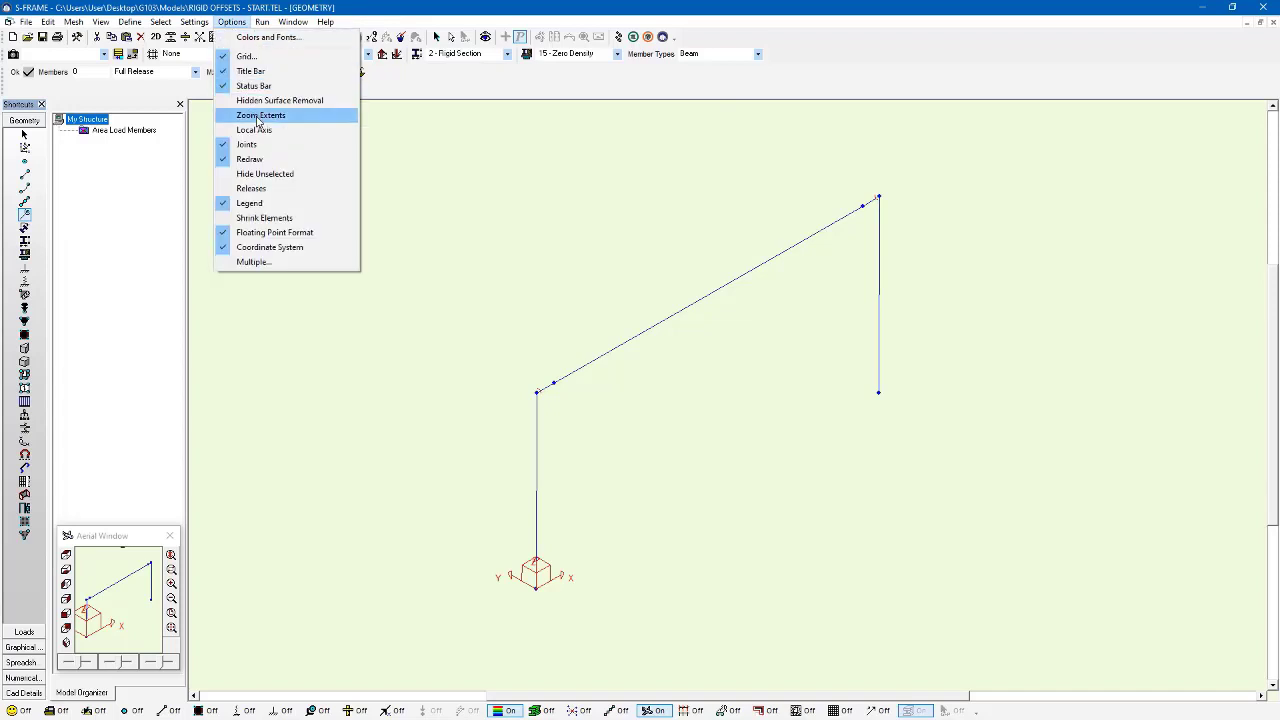
{"action": "left_click", "coordinate": [255, 188]}
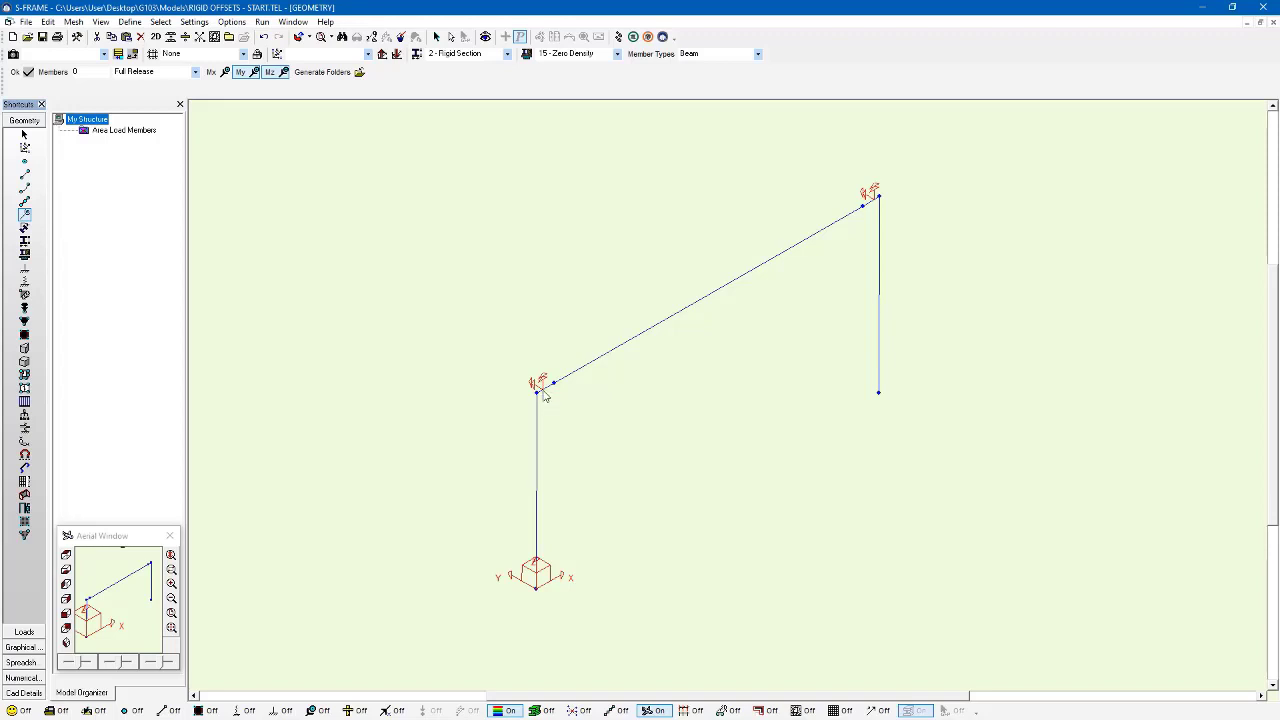
- Clear the releases at both end joints and apply two releases along the sloped rafter
{"action": "left_click", "coordinate": [546, 394]}
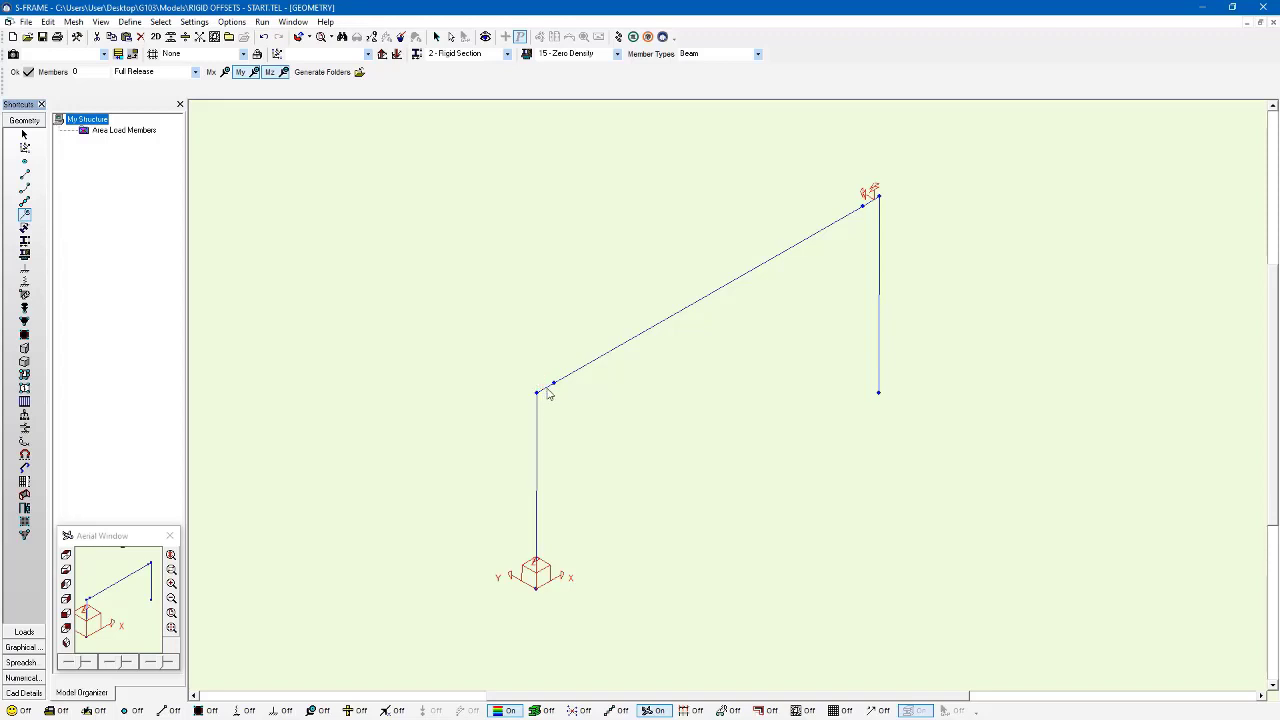
{"action": "left_click", "coordinate": [877, 204]}
{"action": "left_click", "coordinate": [855, 216]}
{"action": "left_click", "coordinate": [636, 332]}
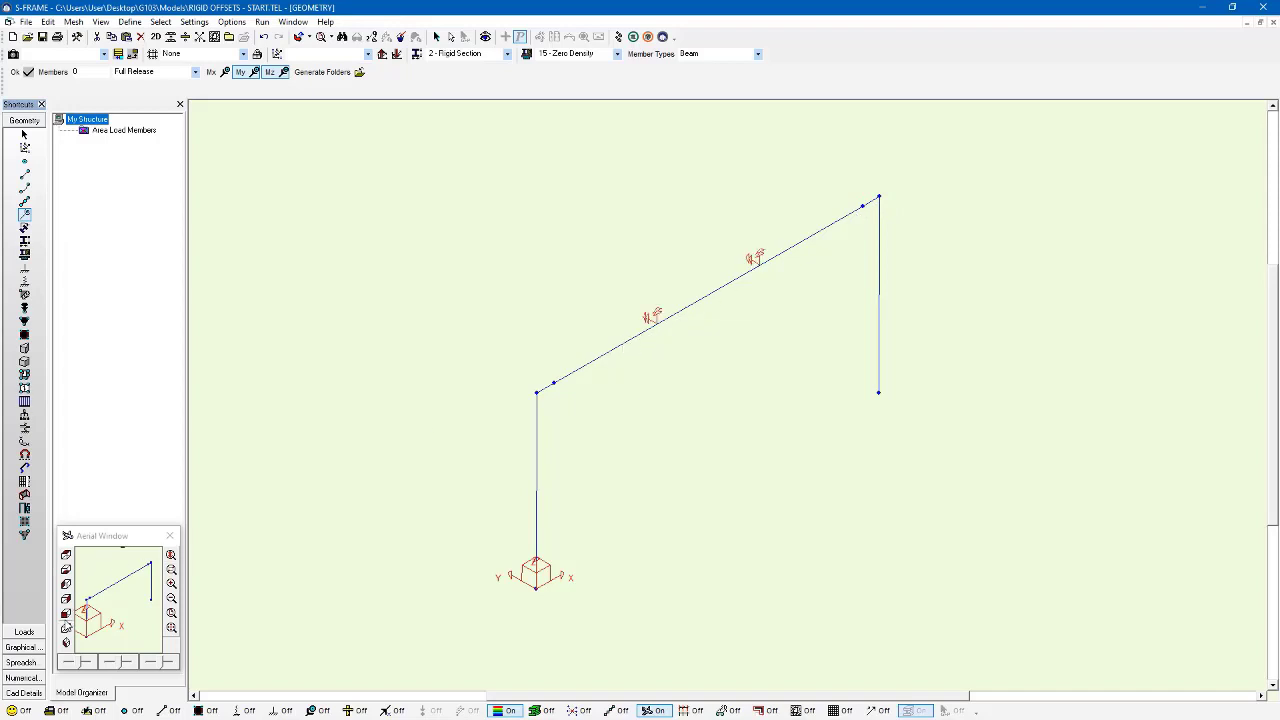
- Show load case 1's loads and delete the -20 end load, keeping the -200 rafter load
{"action": "left_click", "coordinate": [38, 633]}
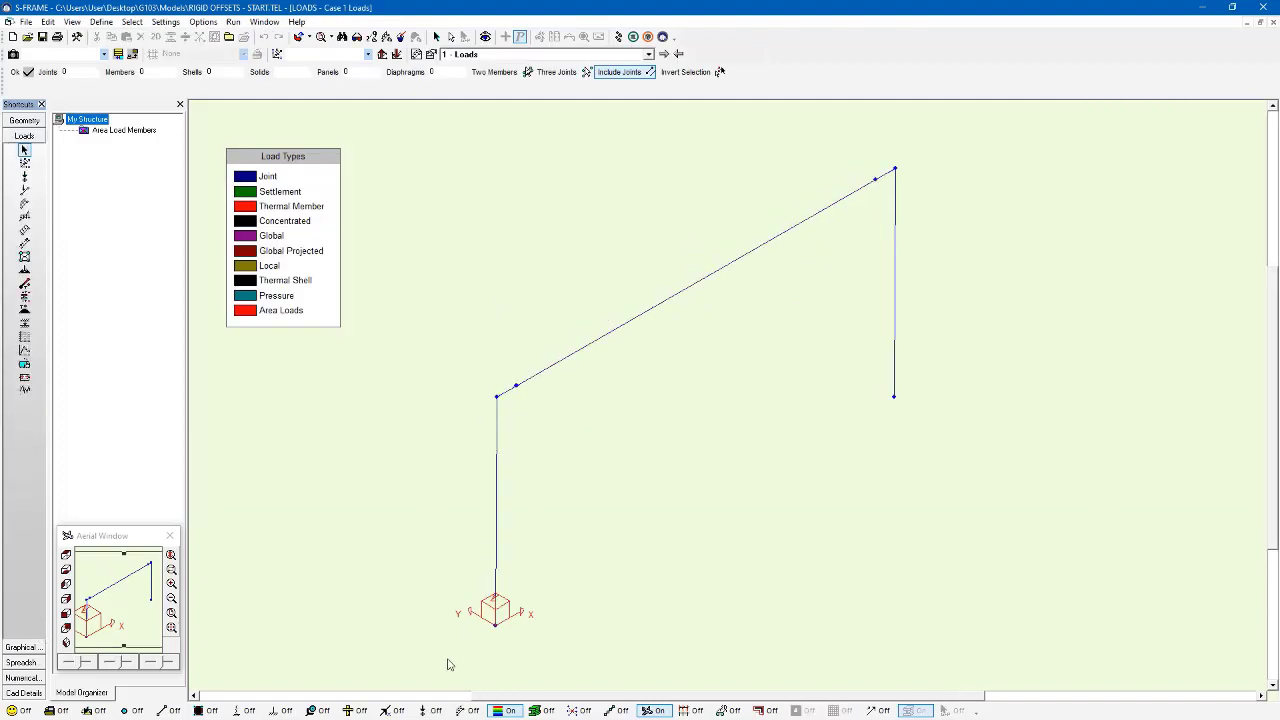
{"action": "left_click", "coordinate": [460, 711]}
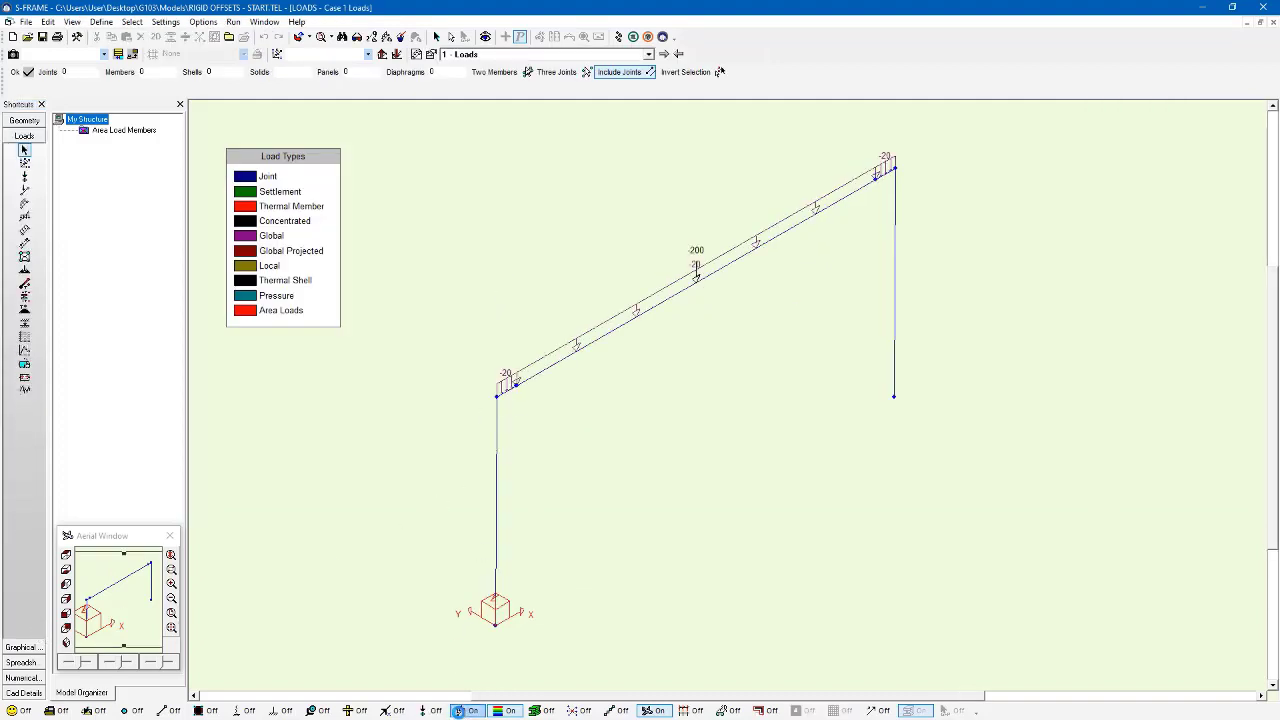
{"action": "left_click", "coordinate": [24, 203]}
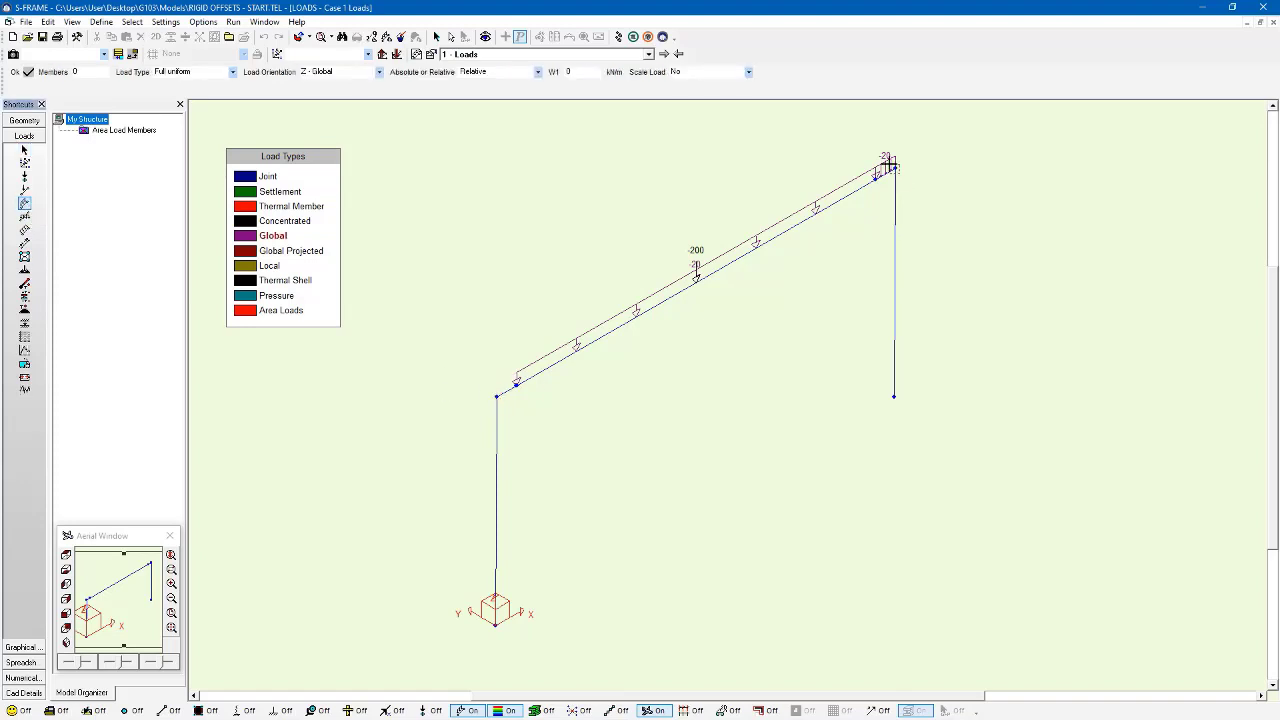
{"action": "left_click", "coordinate": [900, 168]}
- Run the linear static analysis of the frame to get results for load case 1
{"action": "left_click", "coordinate": [622, 37]}
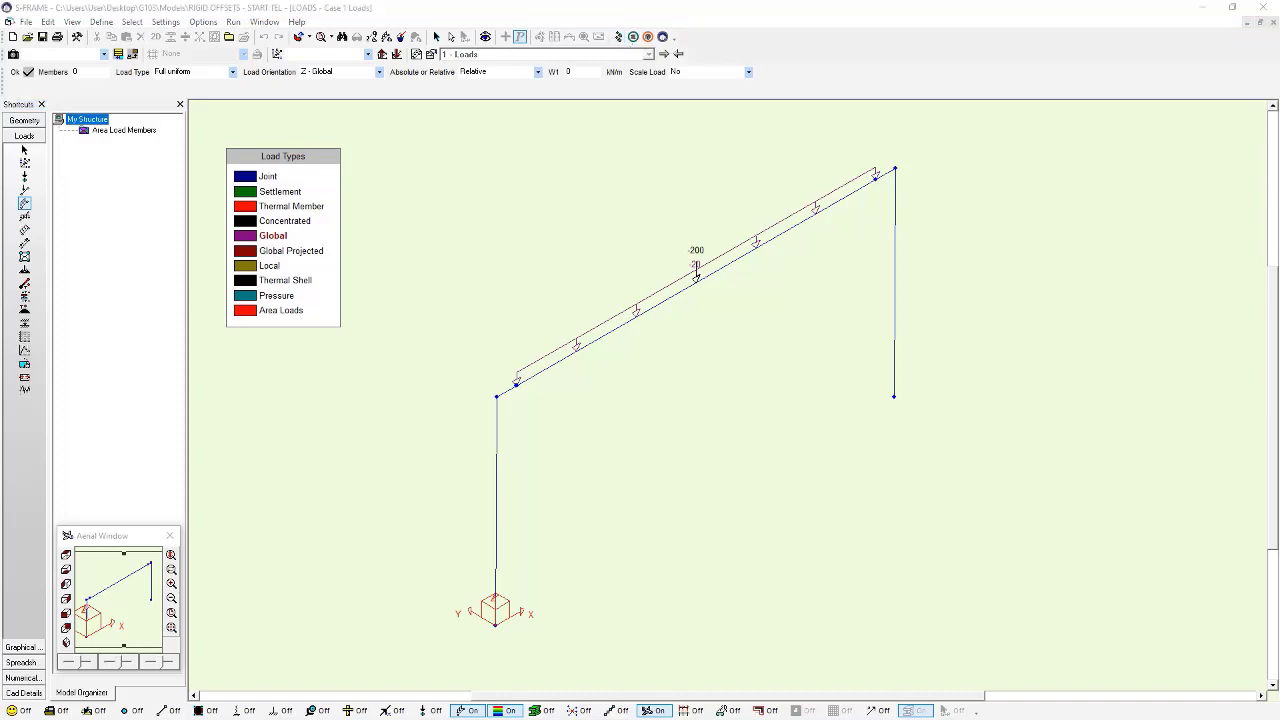
{"action": "left_click_drag", "start_coordinate": [546, 242], "coordinate": [663, 227]}
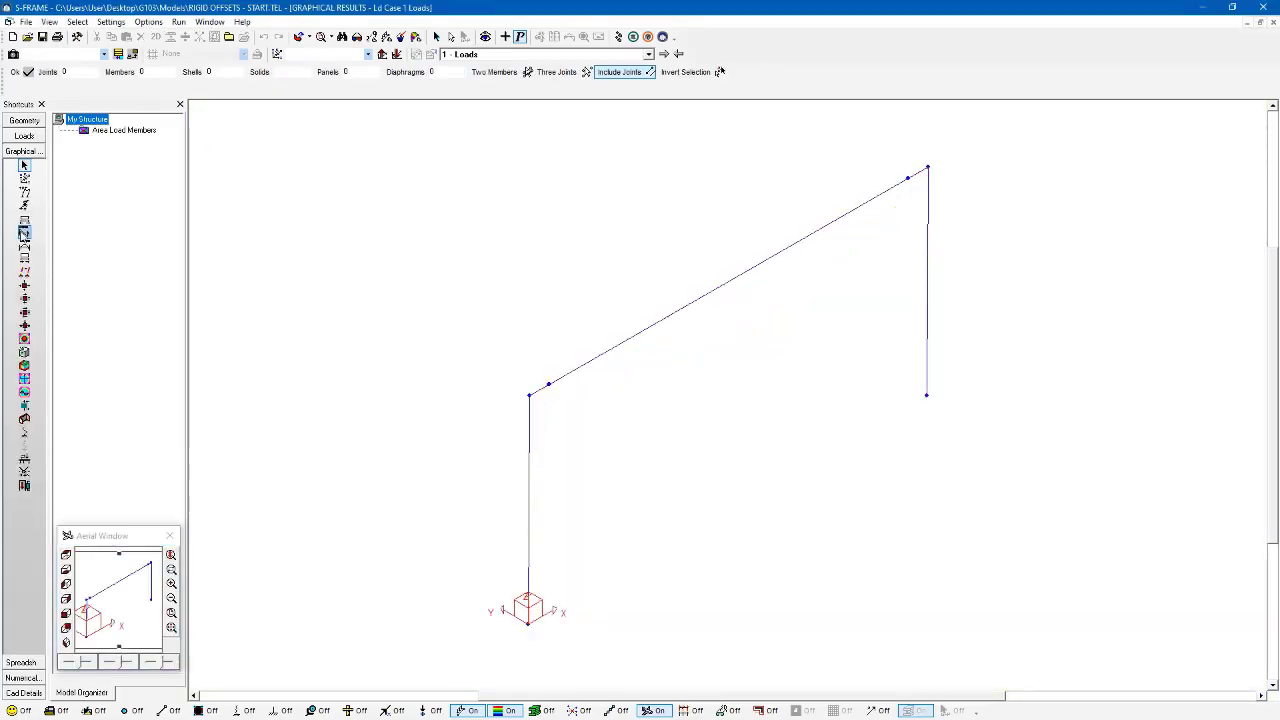
- Show the y-moment diagram with loads hidden and open member 4's force diagram at the left joint
{"action": "left_click", "coordinate": [24, 246]}
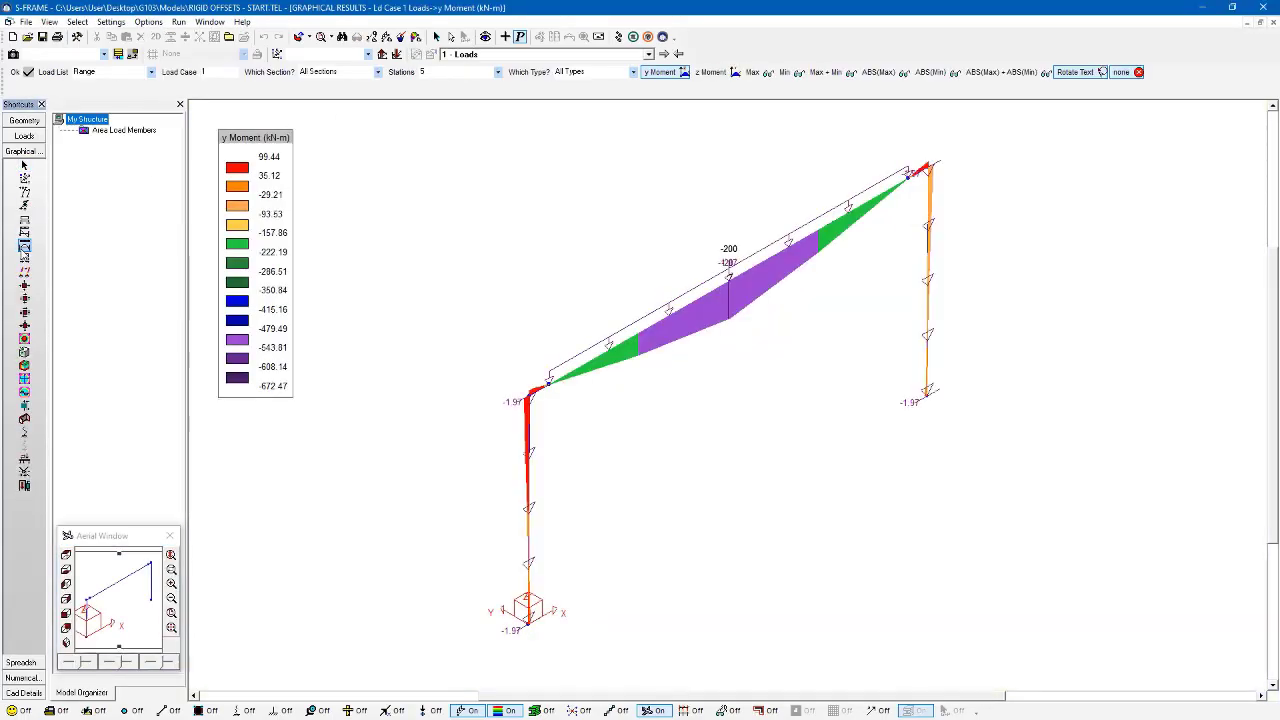
{"action": "left_click", "coordinate": [459, 710]}
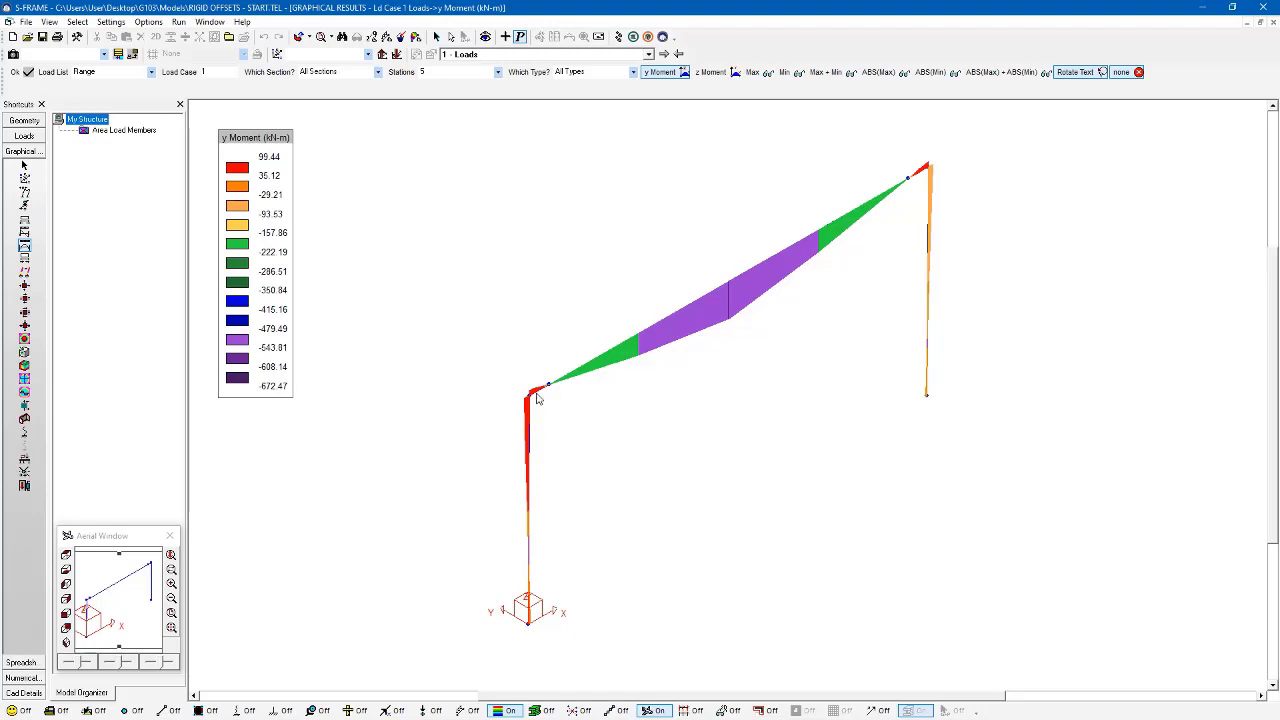
{"action": "scroll", "coordinate": [548, 388], "scroll_direction": "up", "scroll_amount": 1}
{"action": "scroll", "coordinate": [463, 378], "scroll_direction": "up", "scroll_amount": 1}
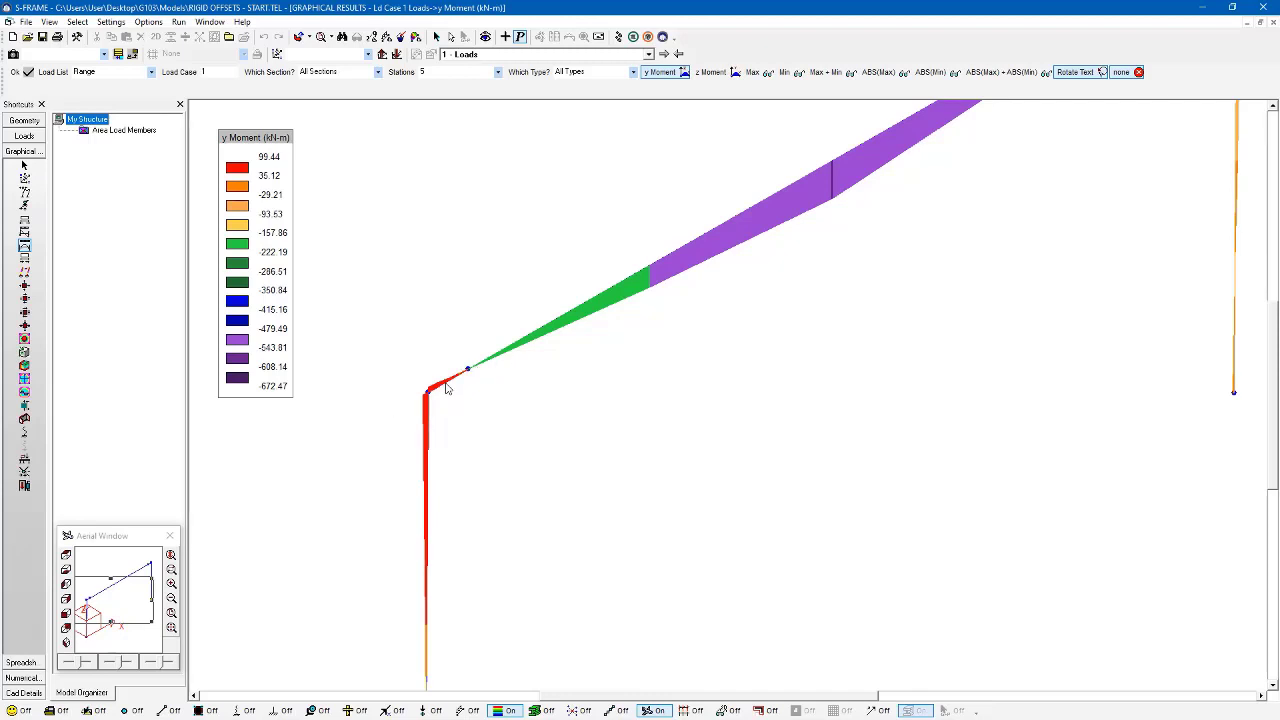
{"action": "right_click", "coordinate": [447, 389]}
{"action": "left_click", "coordinate": [483, 513]}
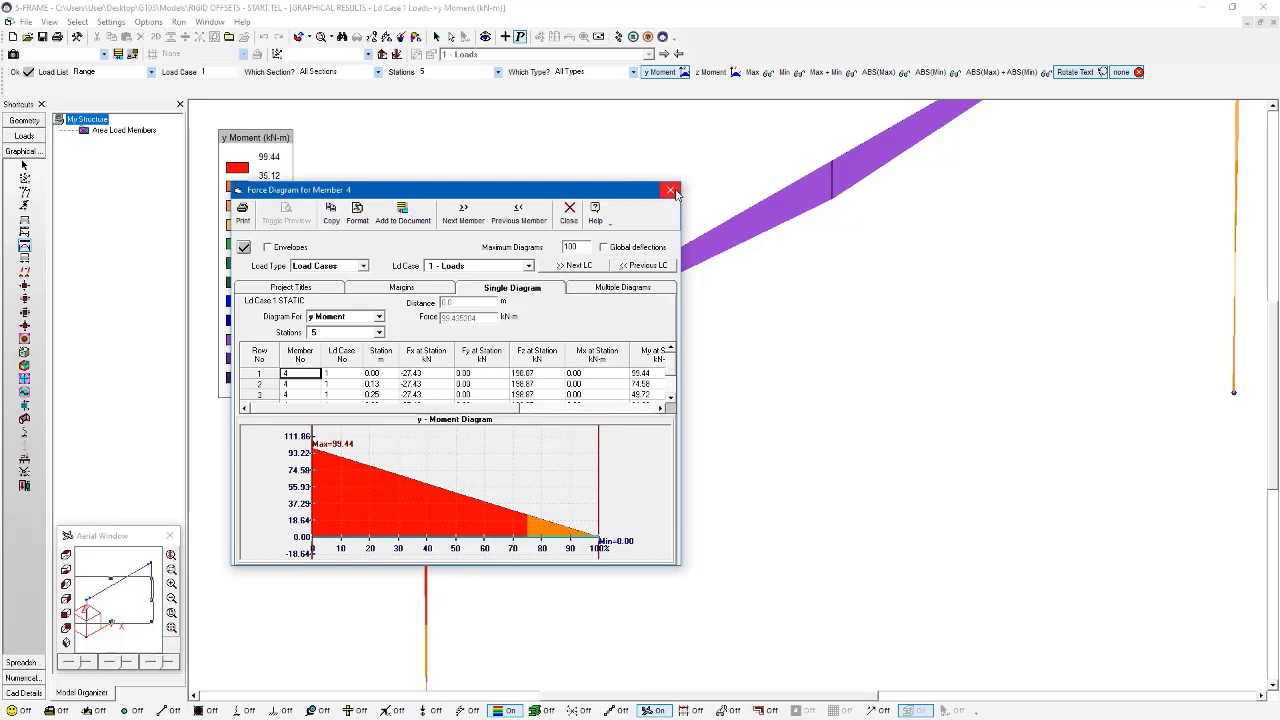
- Close member 4's force diagram window, returning to the frame's y-moment diagram
{"action": "left_click", "coordinate": [671, 190]}
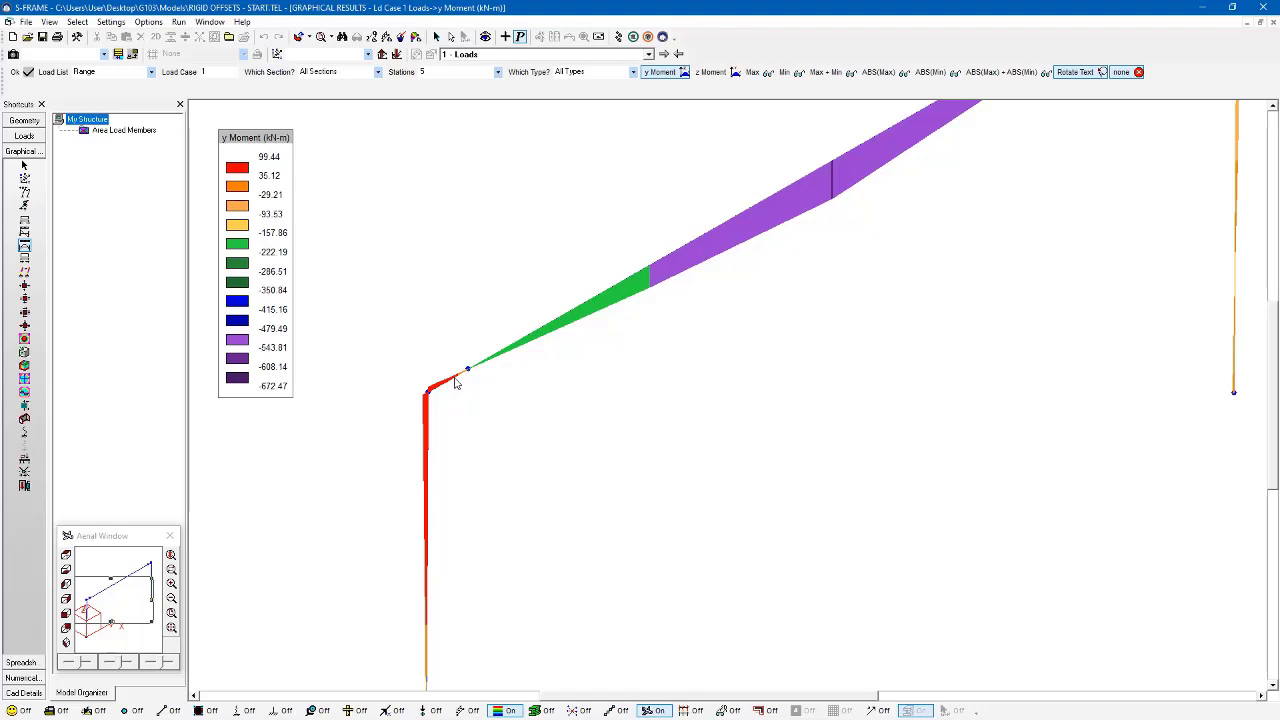
- Display the z-shear diagram on the frame, ranging 198.87 to -198.87 kN
{"action": "left_click", "coordinate": [25, 232]}
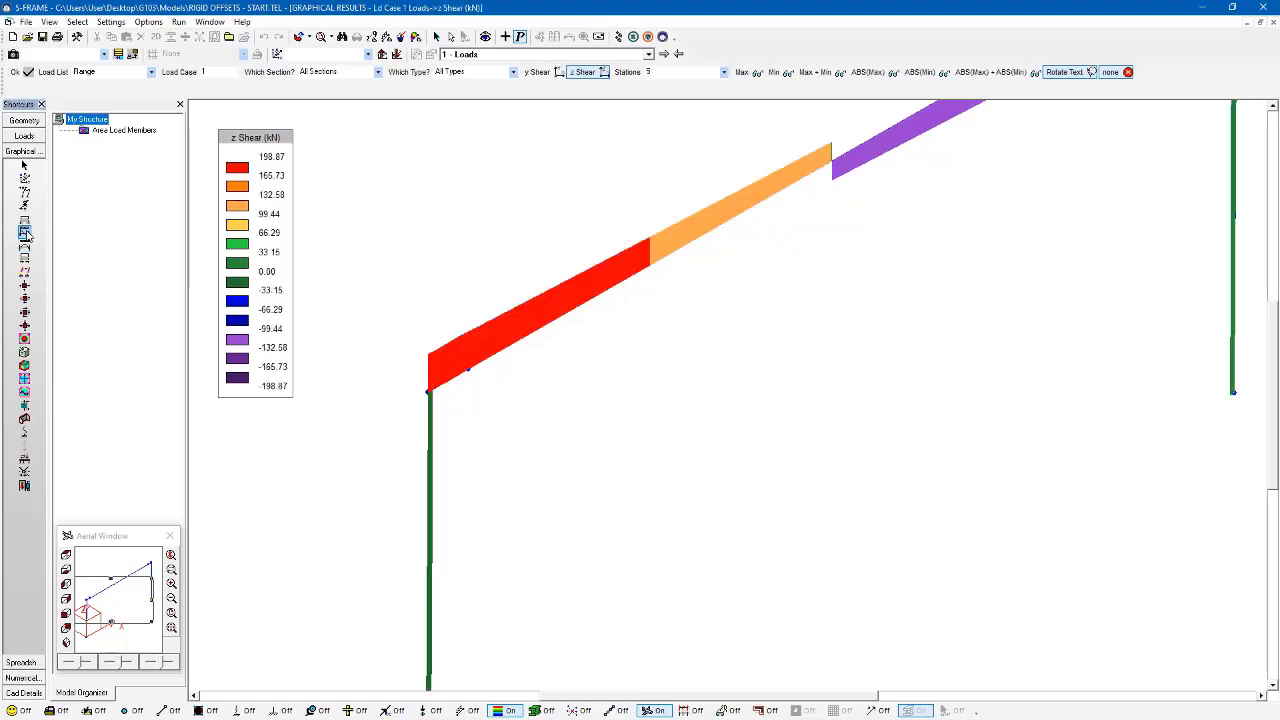